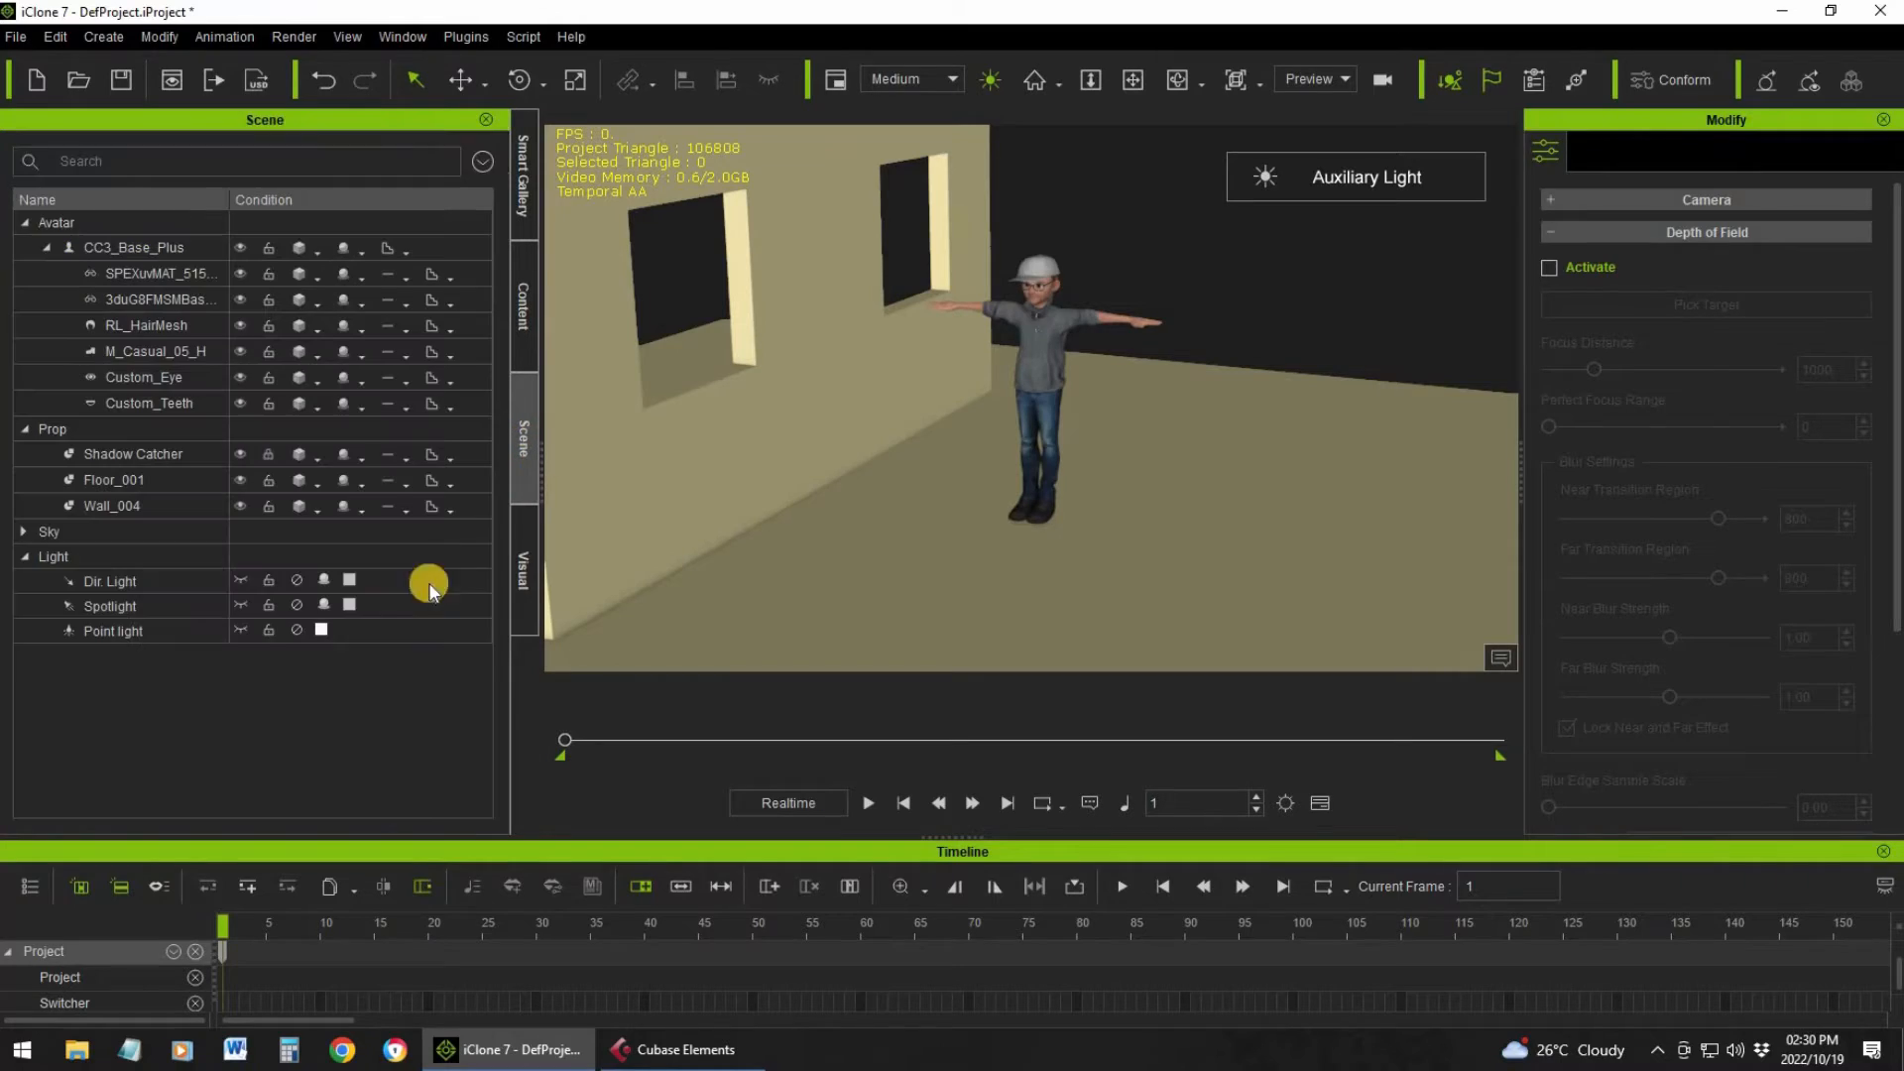
Activate the directional light and turn off the auxiliary light in the viewport
{"action": "left_click", "coordinate": [268, 561]}
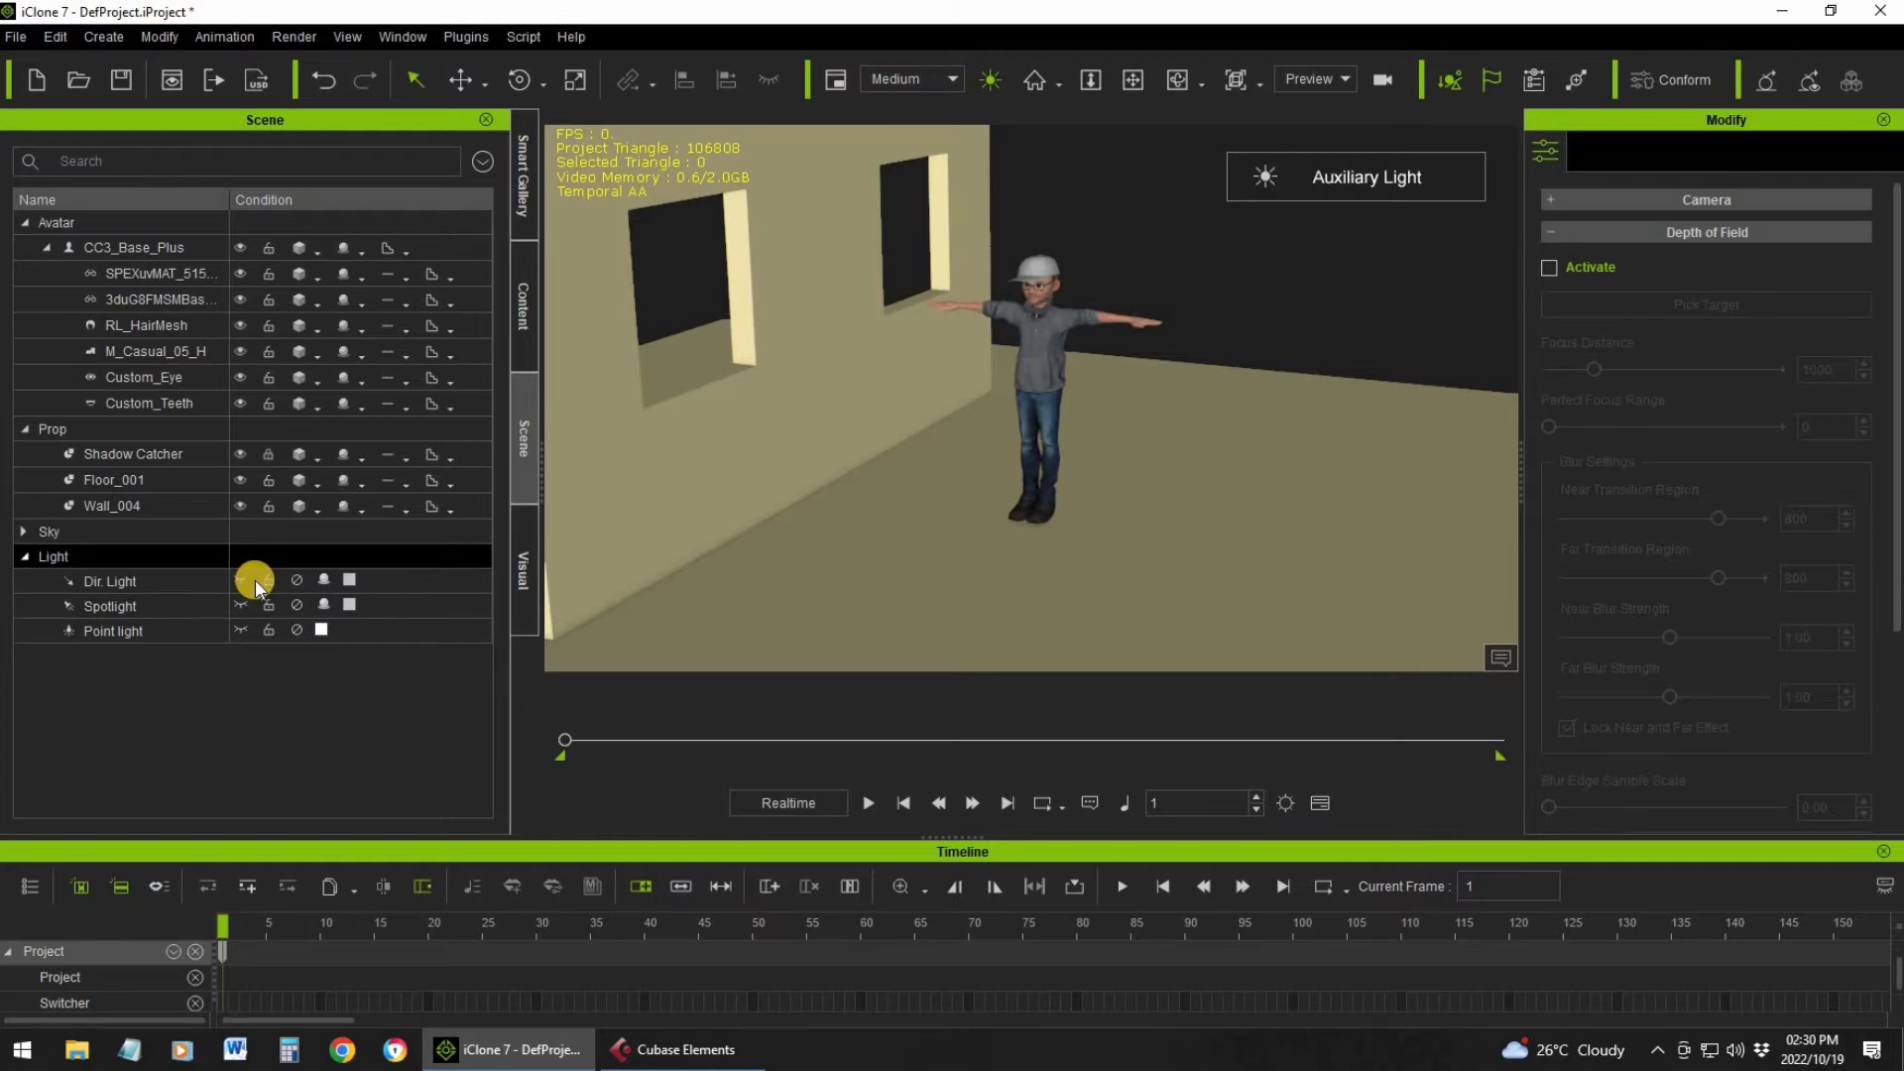
{"action": "left_click", "coordinate": [281, 579]}
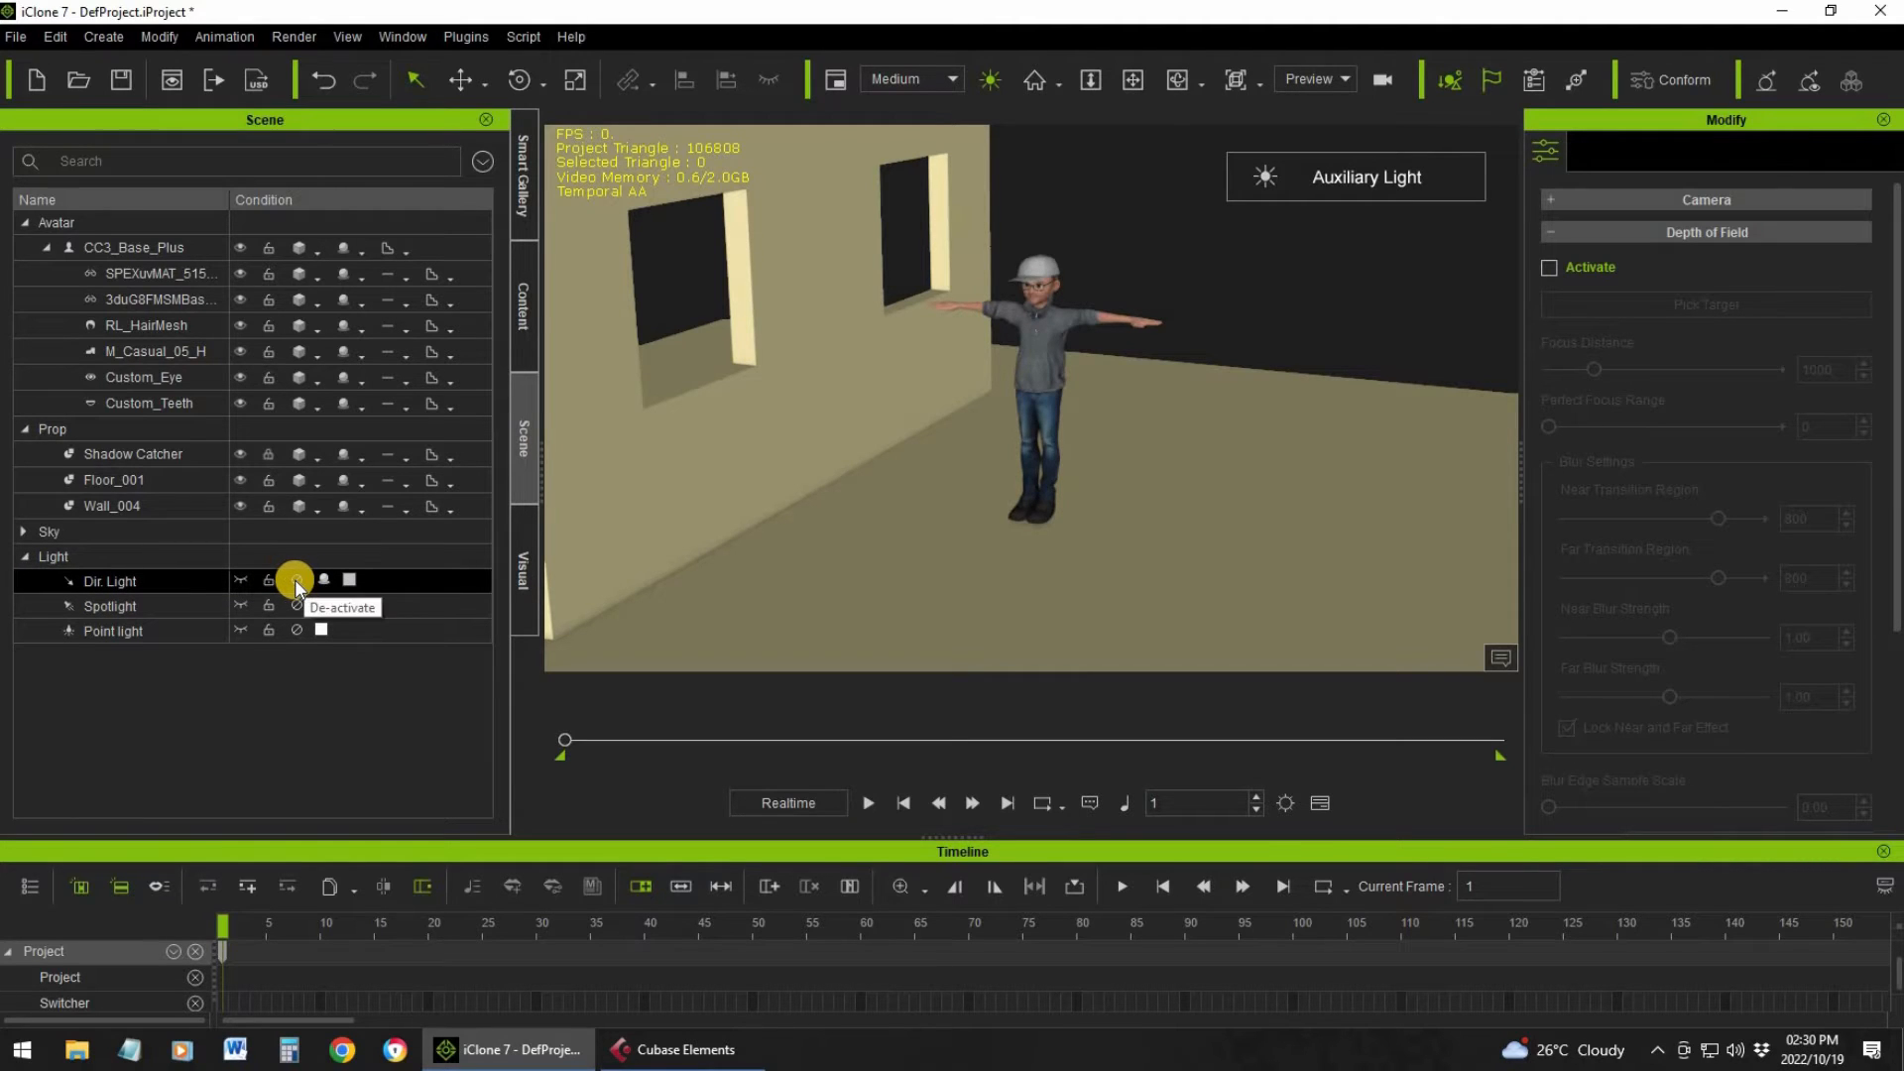
{"action": "left_click", "coordinate": [295, 580]}
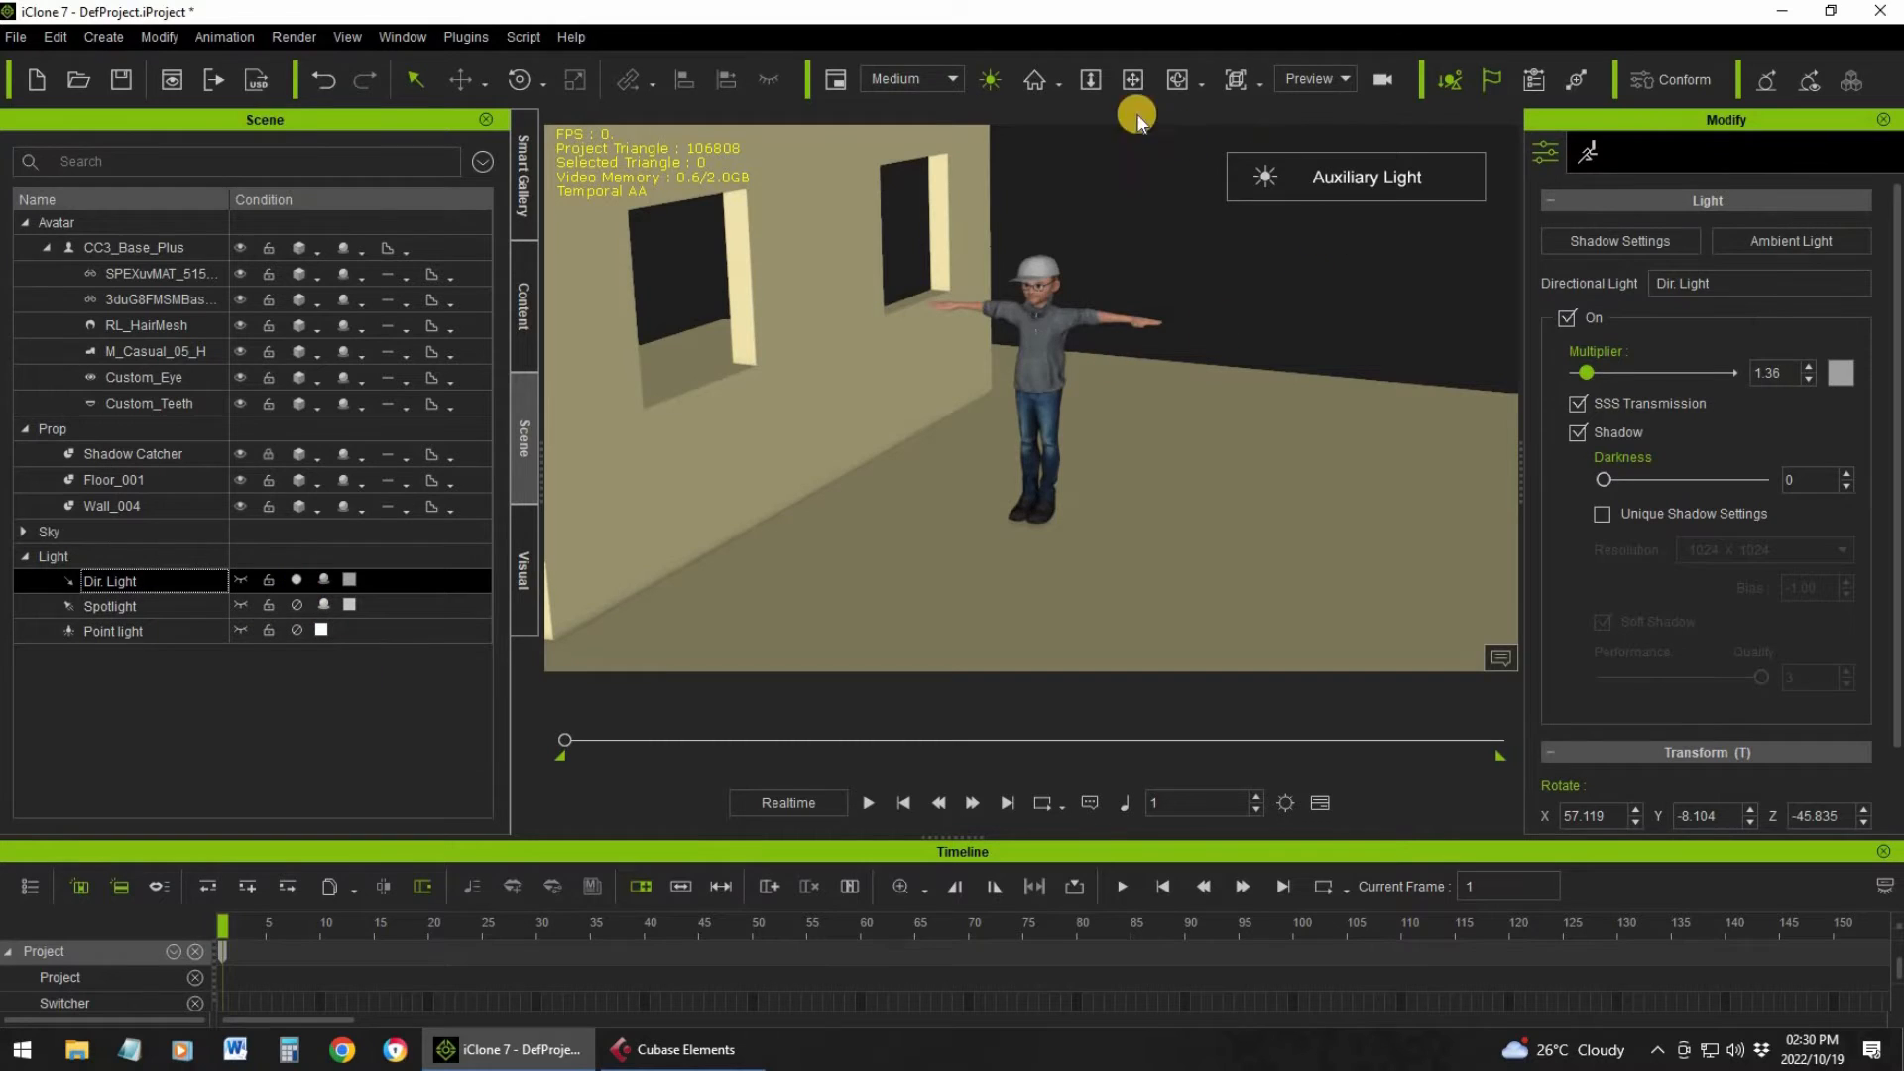
{"action": "left_click", "coordinate": [989, 80]}
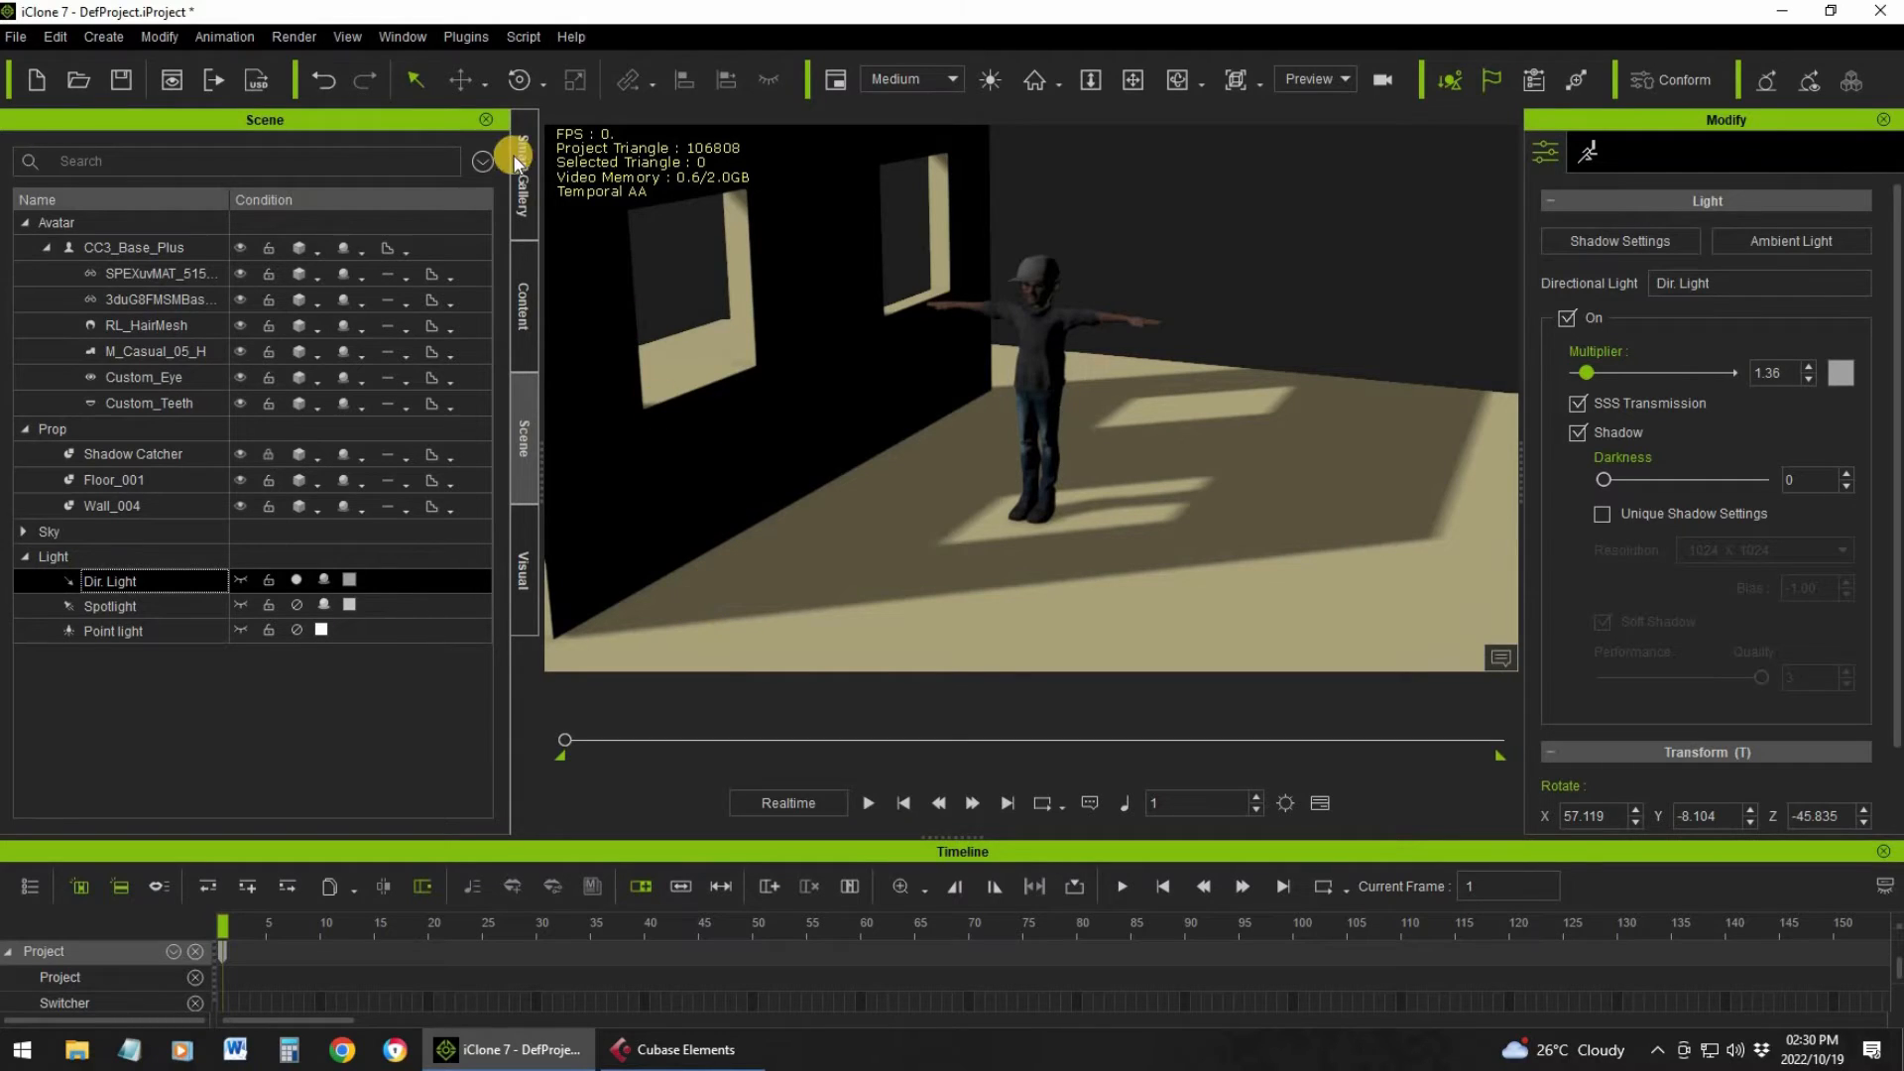
Rotate the directional light to X 60.179, Y -13.968, Z -55.385 so it shines through the wall's windows
{"action": "left_click", "coordinate": [520, 79]}
{"action": "scroll", "coordinate": [811, 347], "scroll_direction": "down", "scroll_amount": 4}
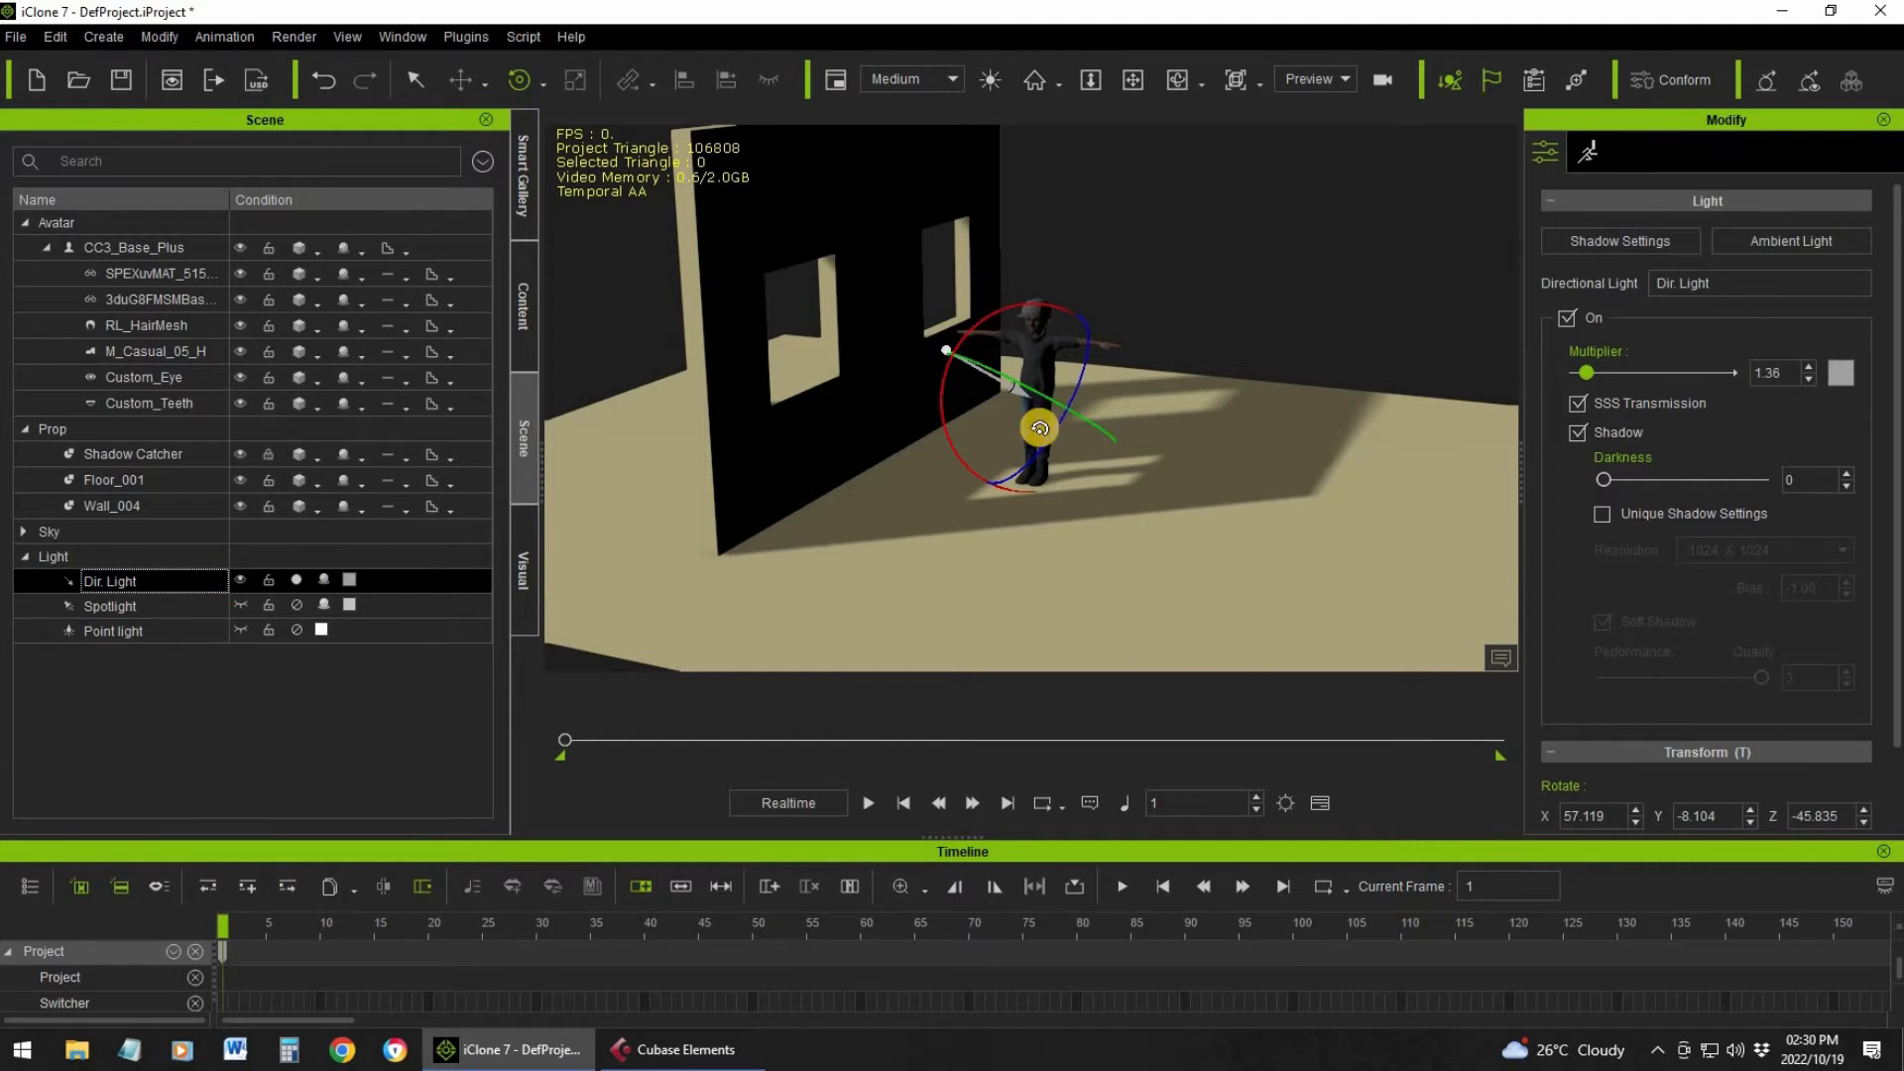
{"action": "left_click_drag", "start_coordinate": [1050, 395], "coordinate": [1016, 407]}
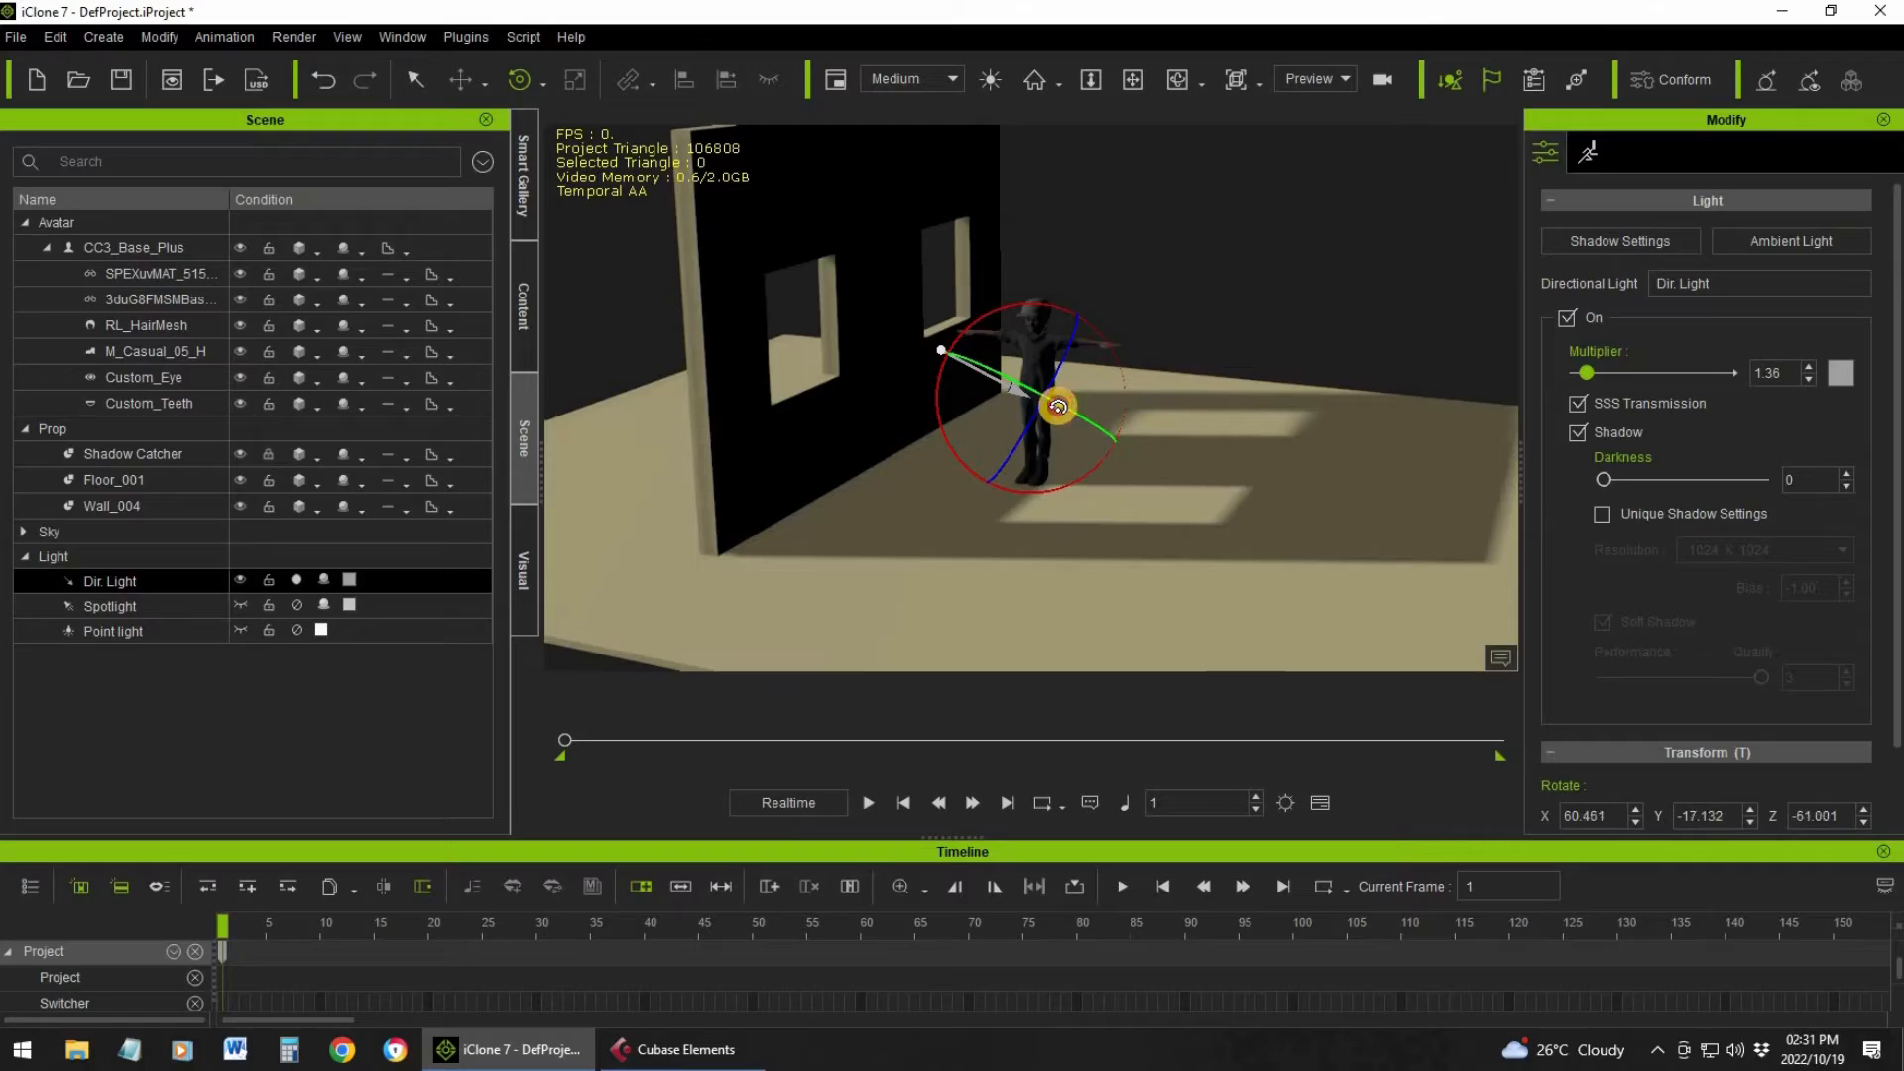
{"action": "left_click_drag", "start_coordinate": [1062, 403], "coordinate": [1074, 401]}
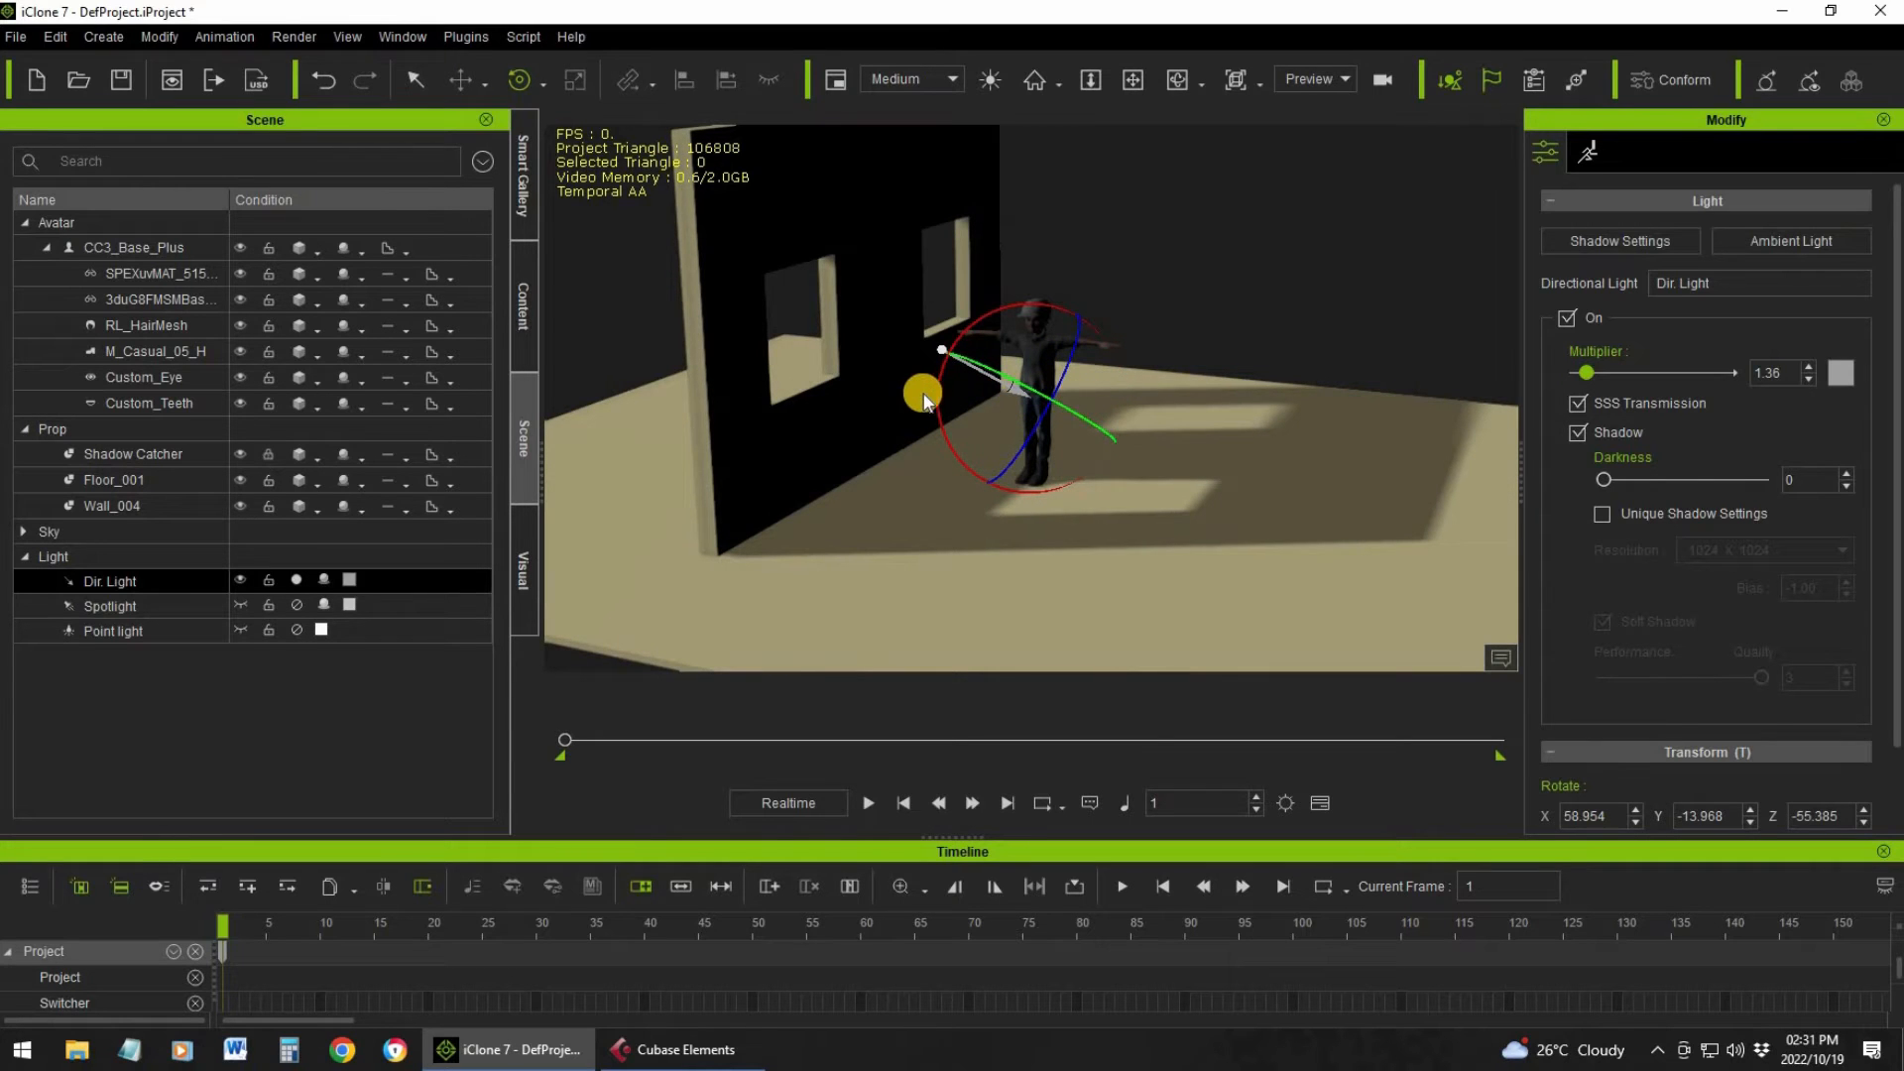
{"action": "mouse_move", "coordinate": [935, 402]}
{"action": "left_mouse_down"}
{"action": "mouse_move", "coordinate": [926, 386]}
{"action": "mouse_move", "coordinate": [933, 402]}
{"action": "left_mouse_up"}
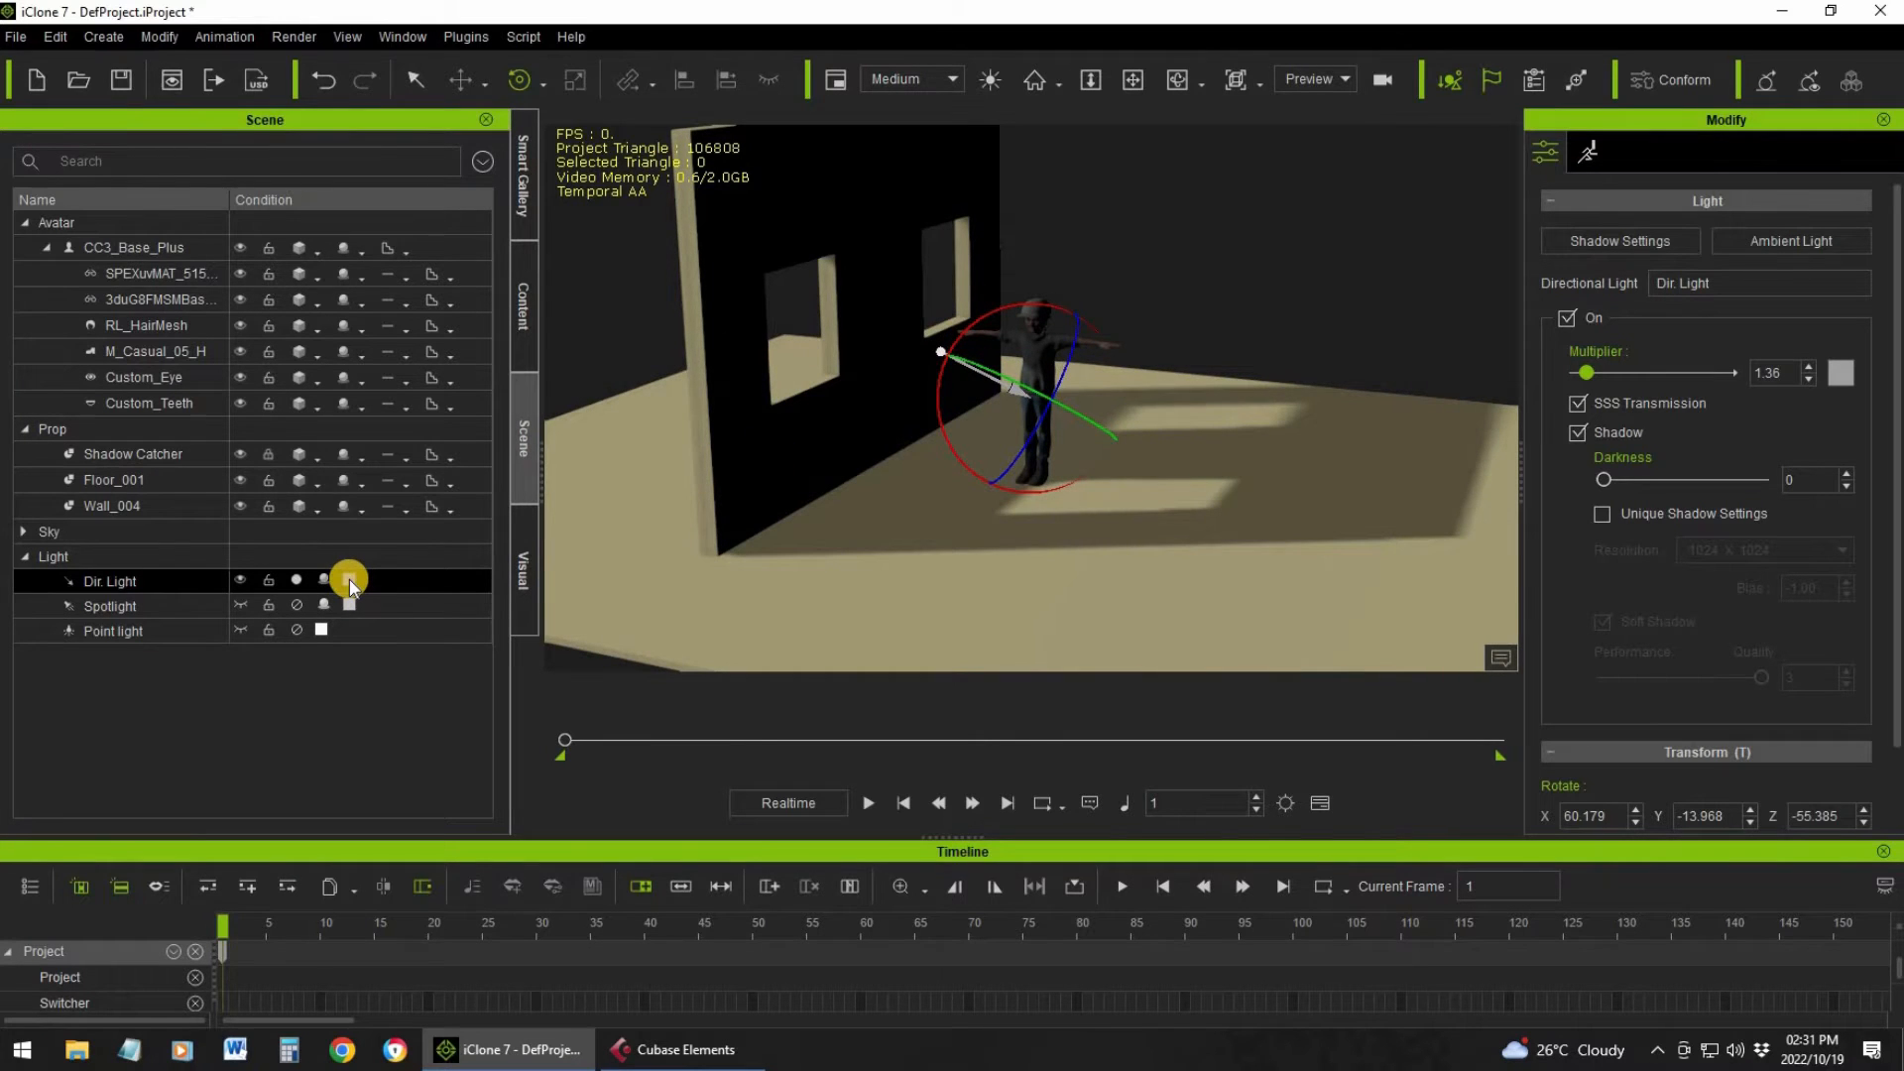
Change the directional light's color to the basic blue #0055ff
{"action": "left_click", "coordinate": [351, 580]}
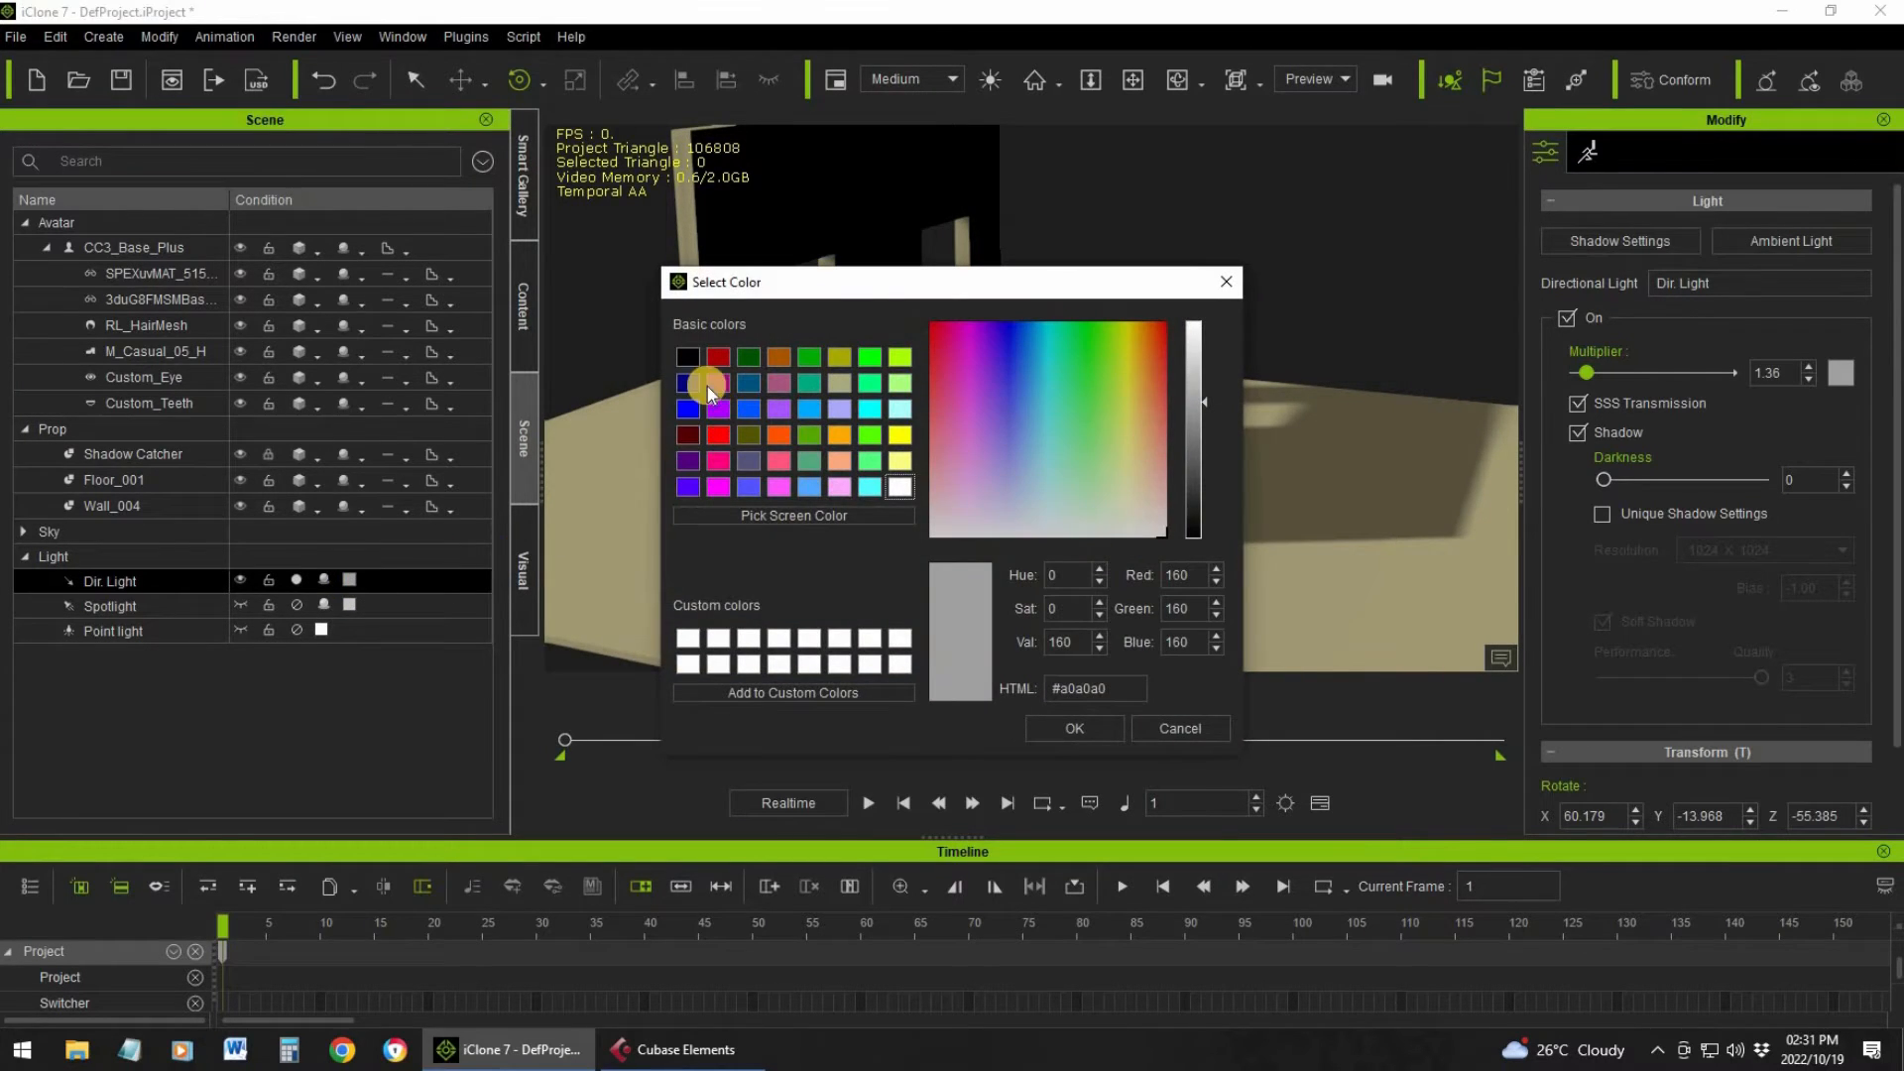
{"action": "left_click", "coordinate": [748, 411]}
{"action": "left_click", "coordinate": [1089, 732]}
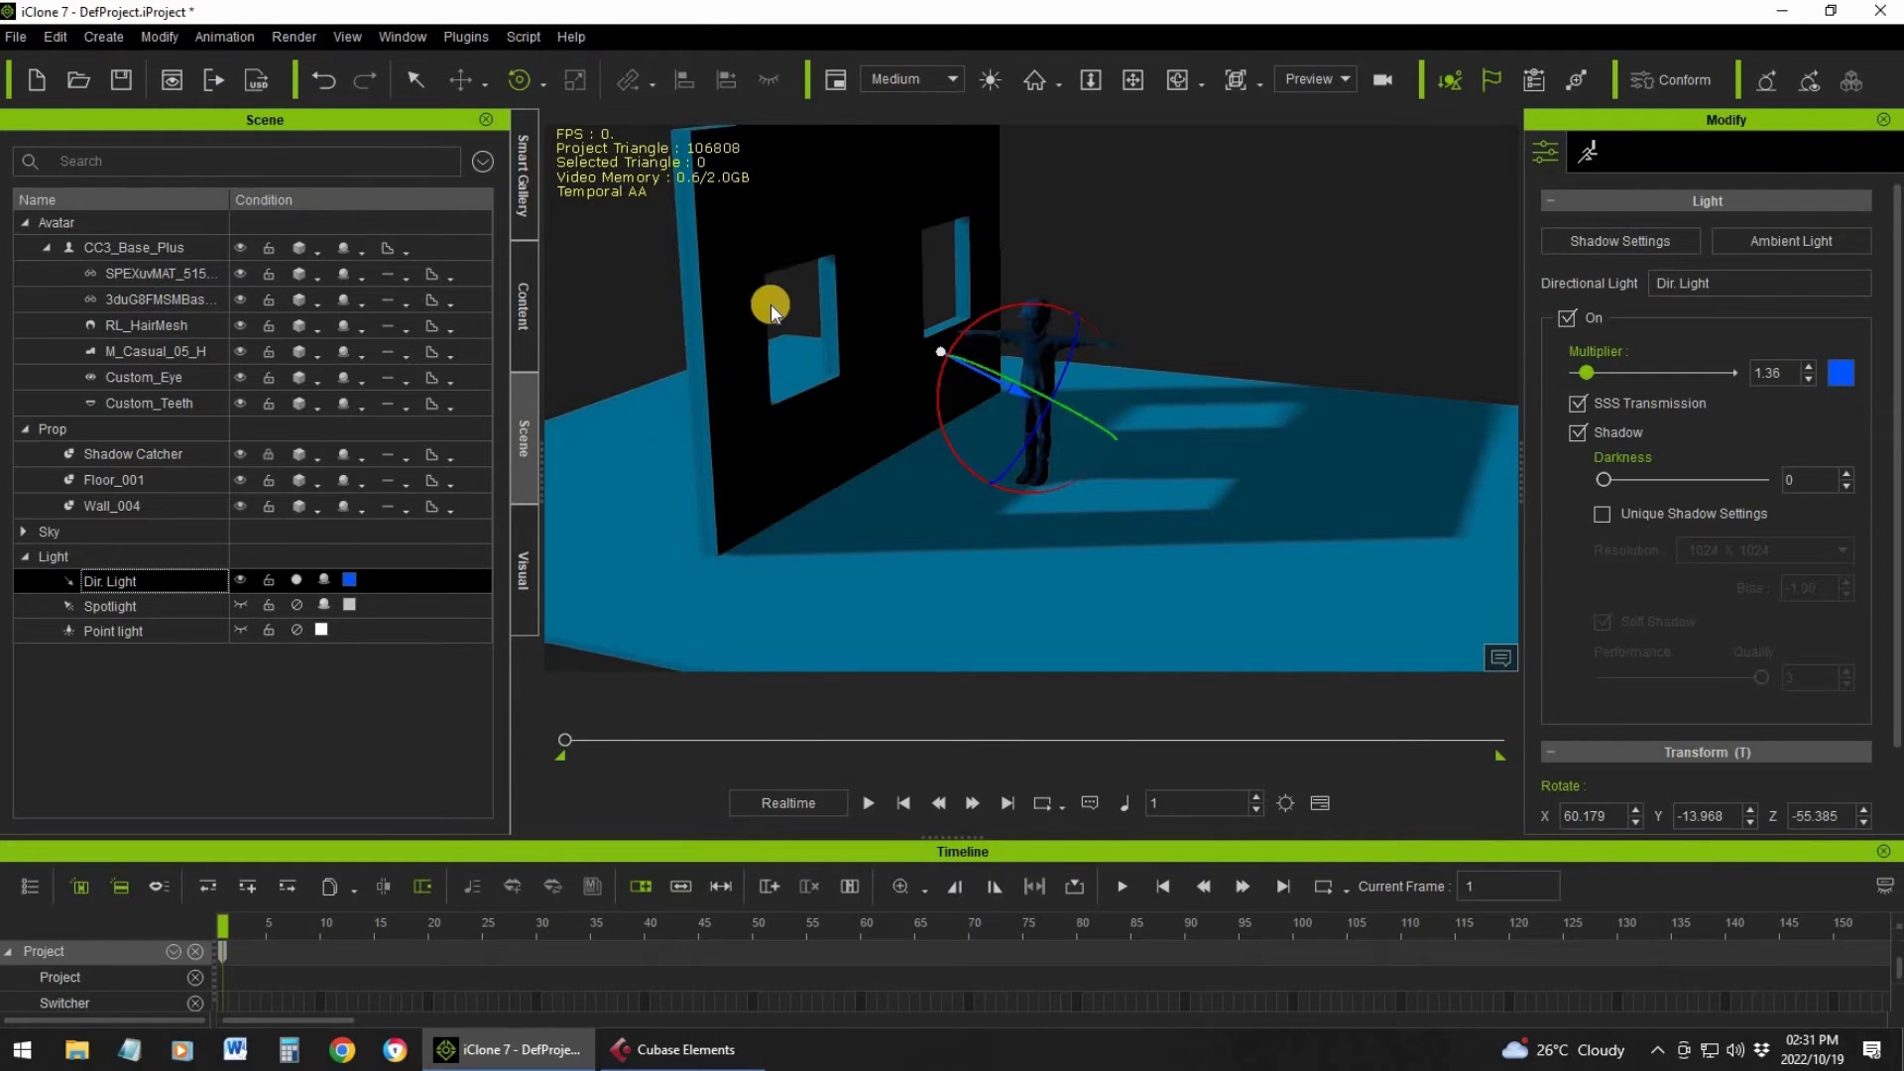
Set the directional light's color to white
{"action": "left_click", "coordinate": [349, 579]}
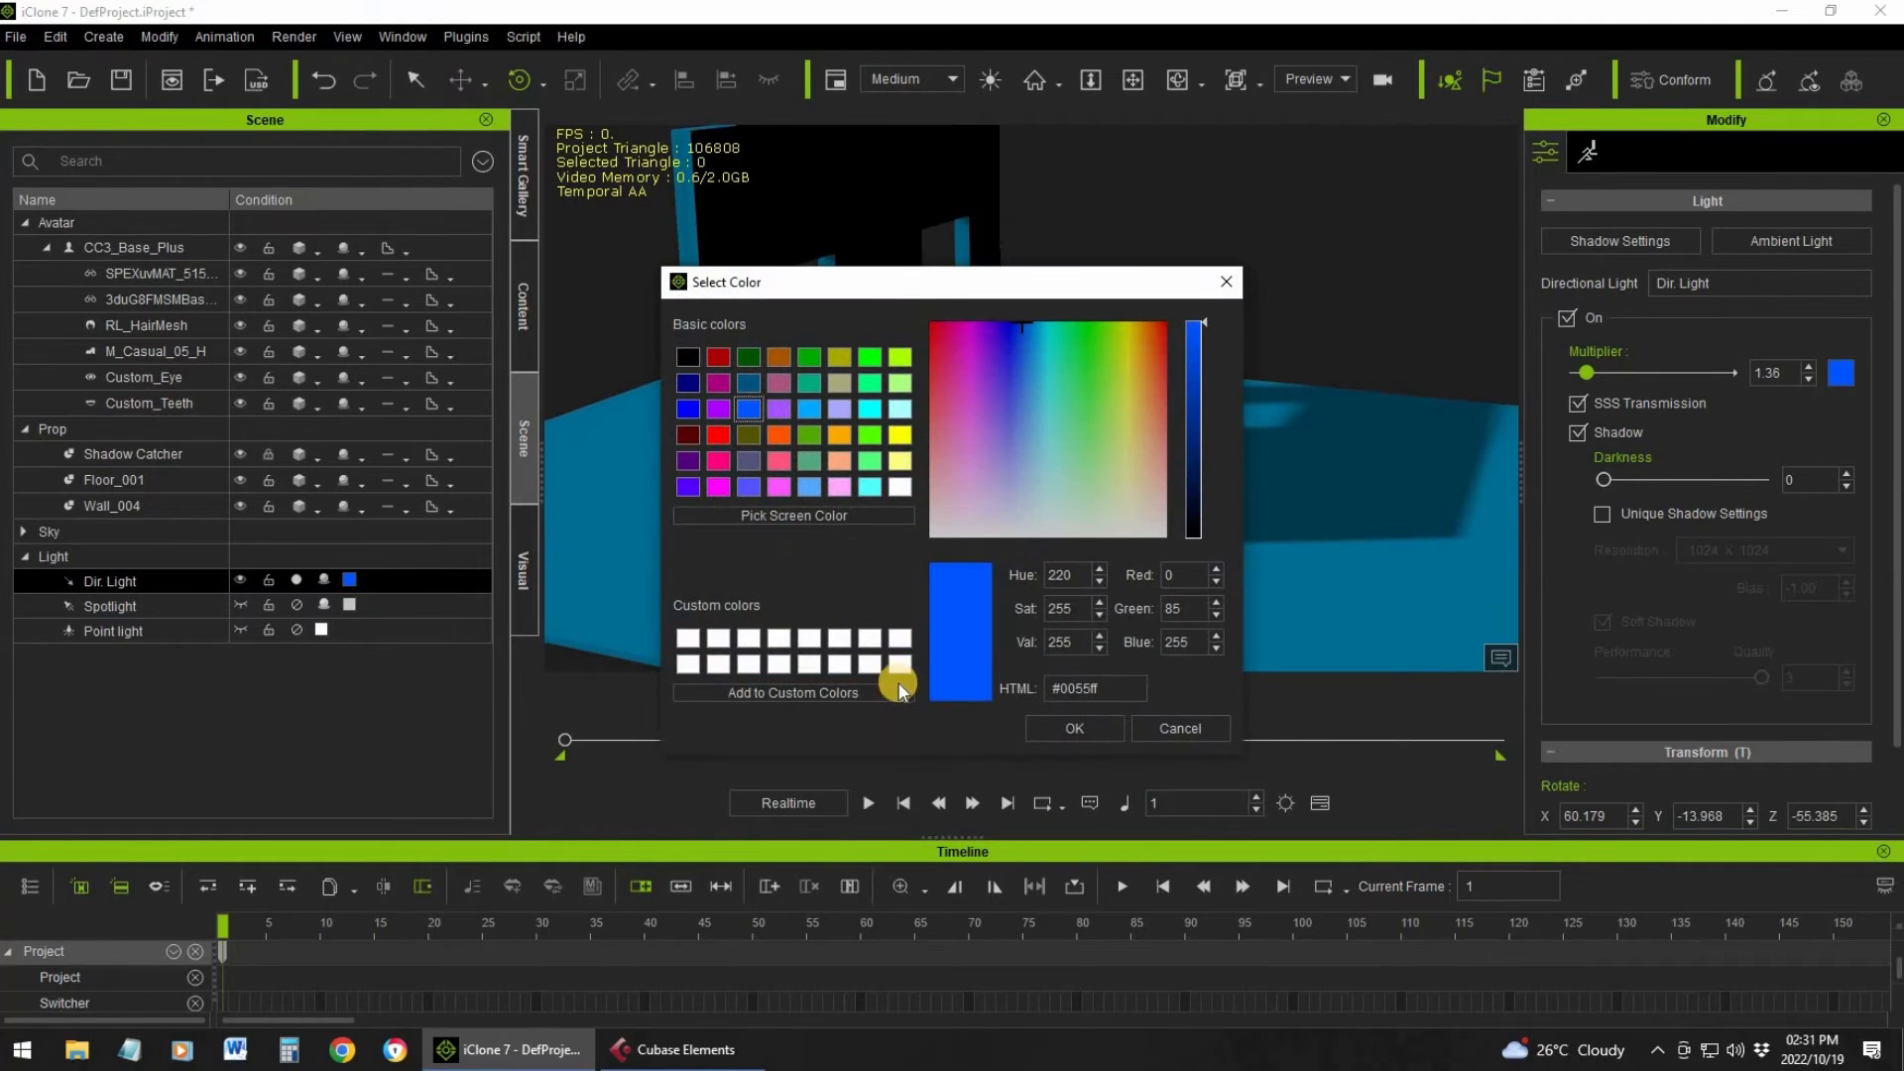
{"action": "left_click", "coordinate": [1081, 727]}
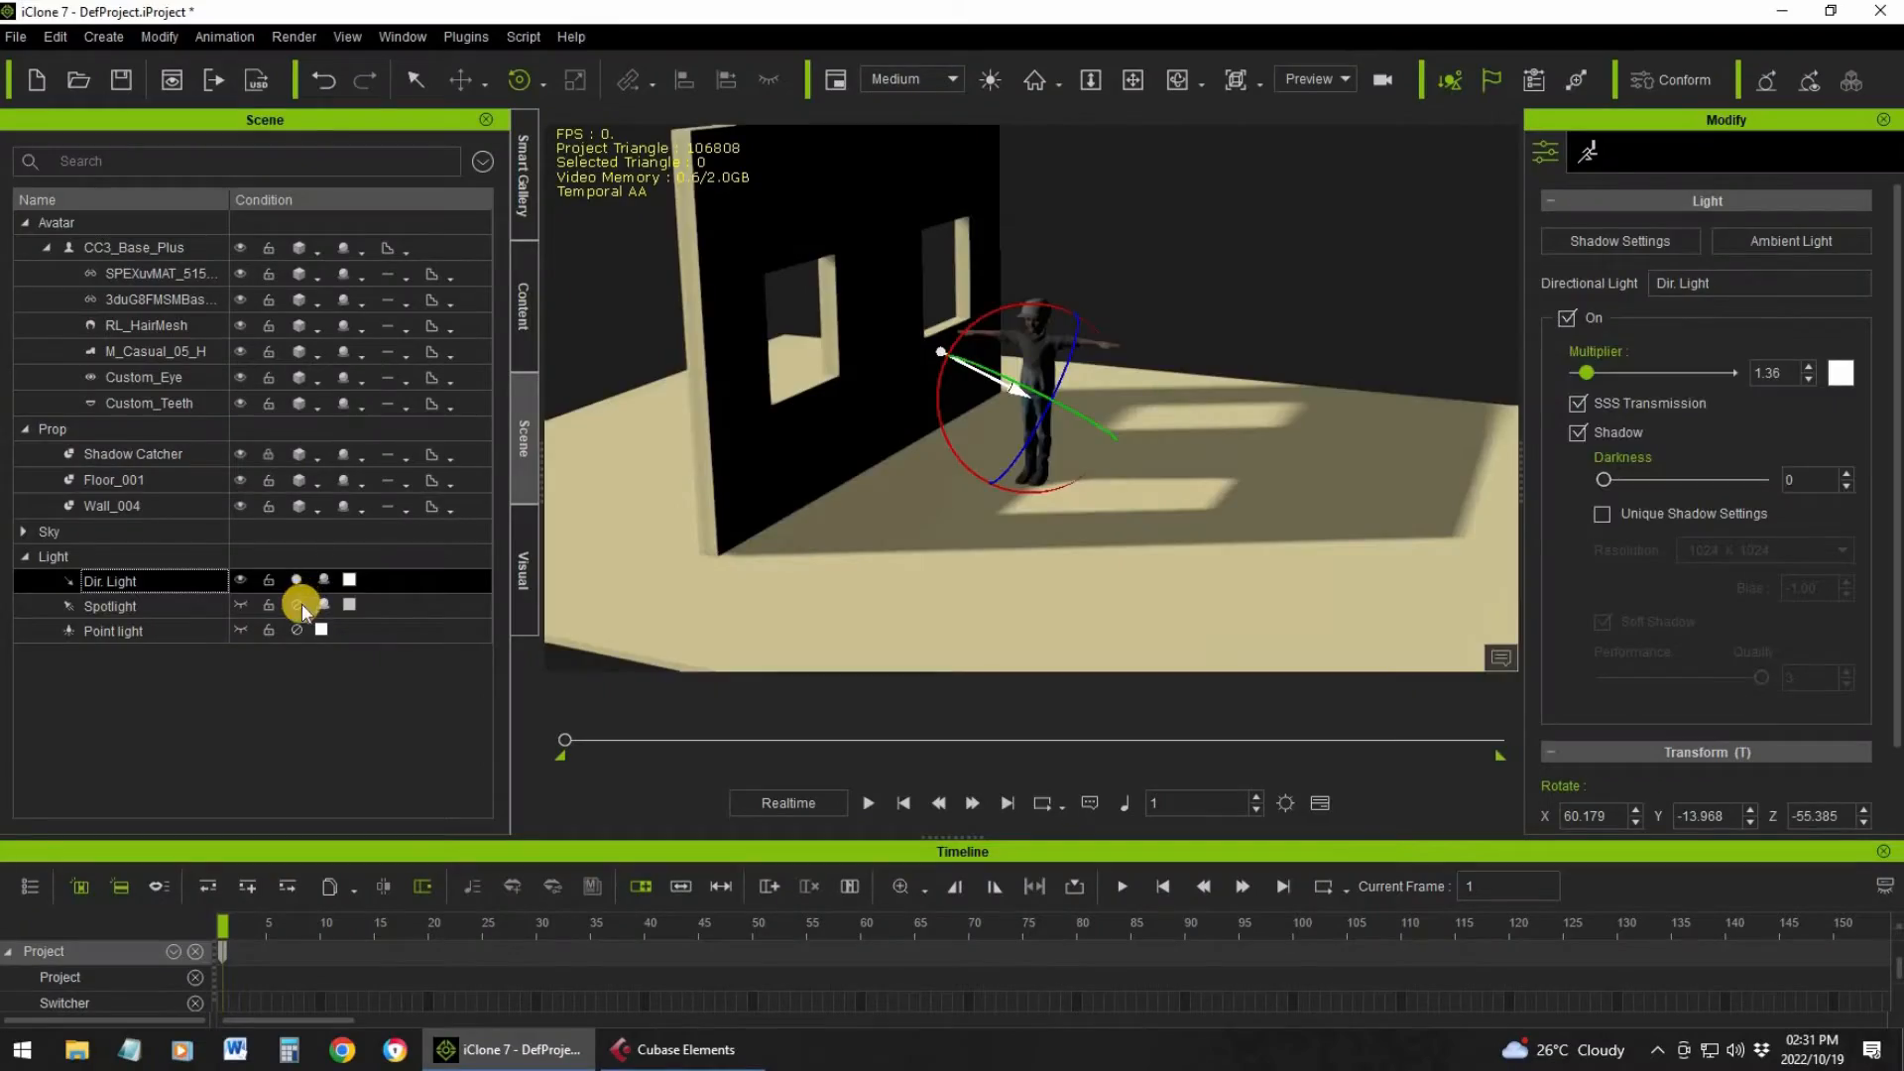
Deactivate the directional light and activate the spotlight
{"action": "left_click", "coordinate": [296, 605]}
{"action": "left_click", "coordinate": [296, 606]}
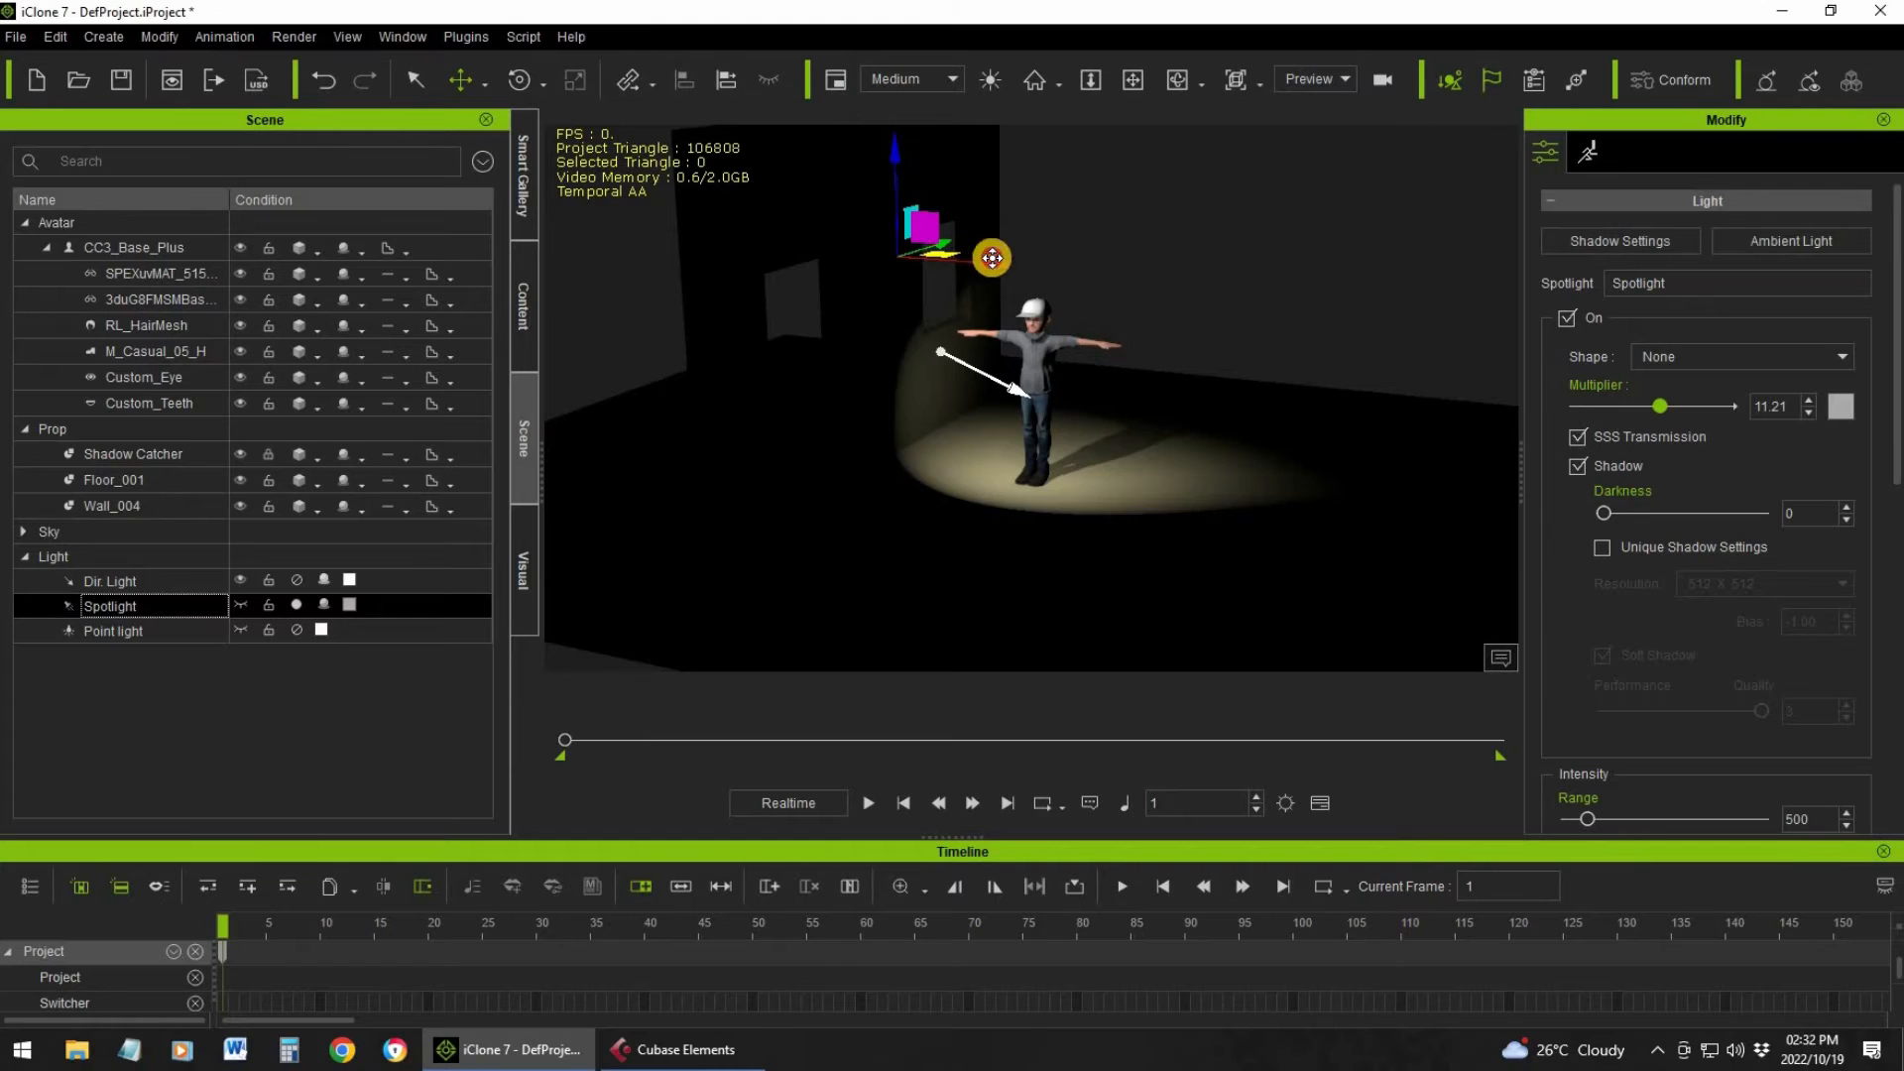
Place and aim the spotlight at the character and set its multiplier to 9.55
{"action": "left_click_drag", "start_coordinate": [992, 257], "coordinate": [1095, 422]}
{"action": "key", "text": "e"}
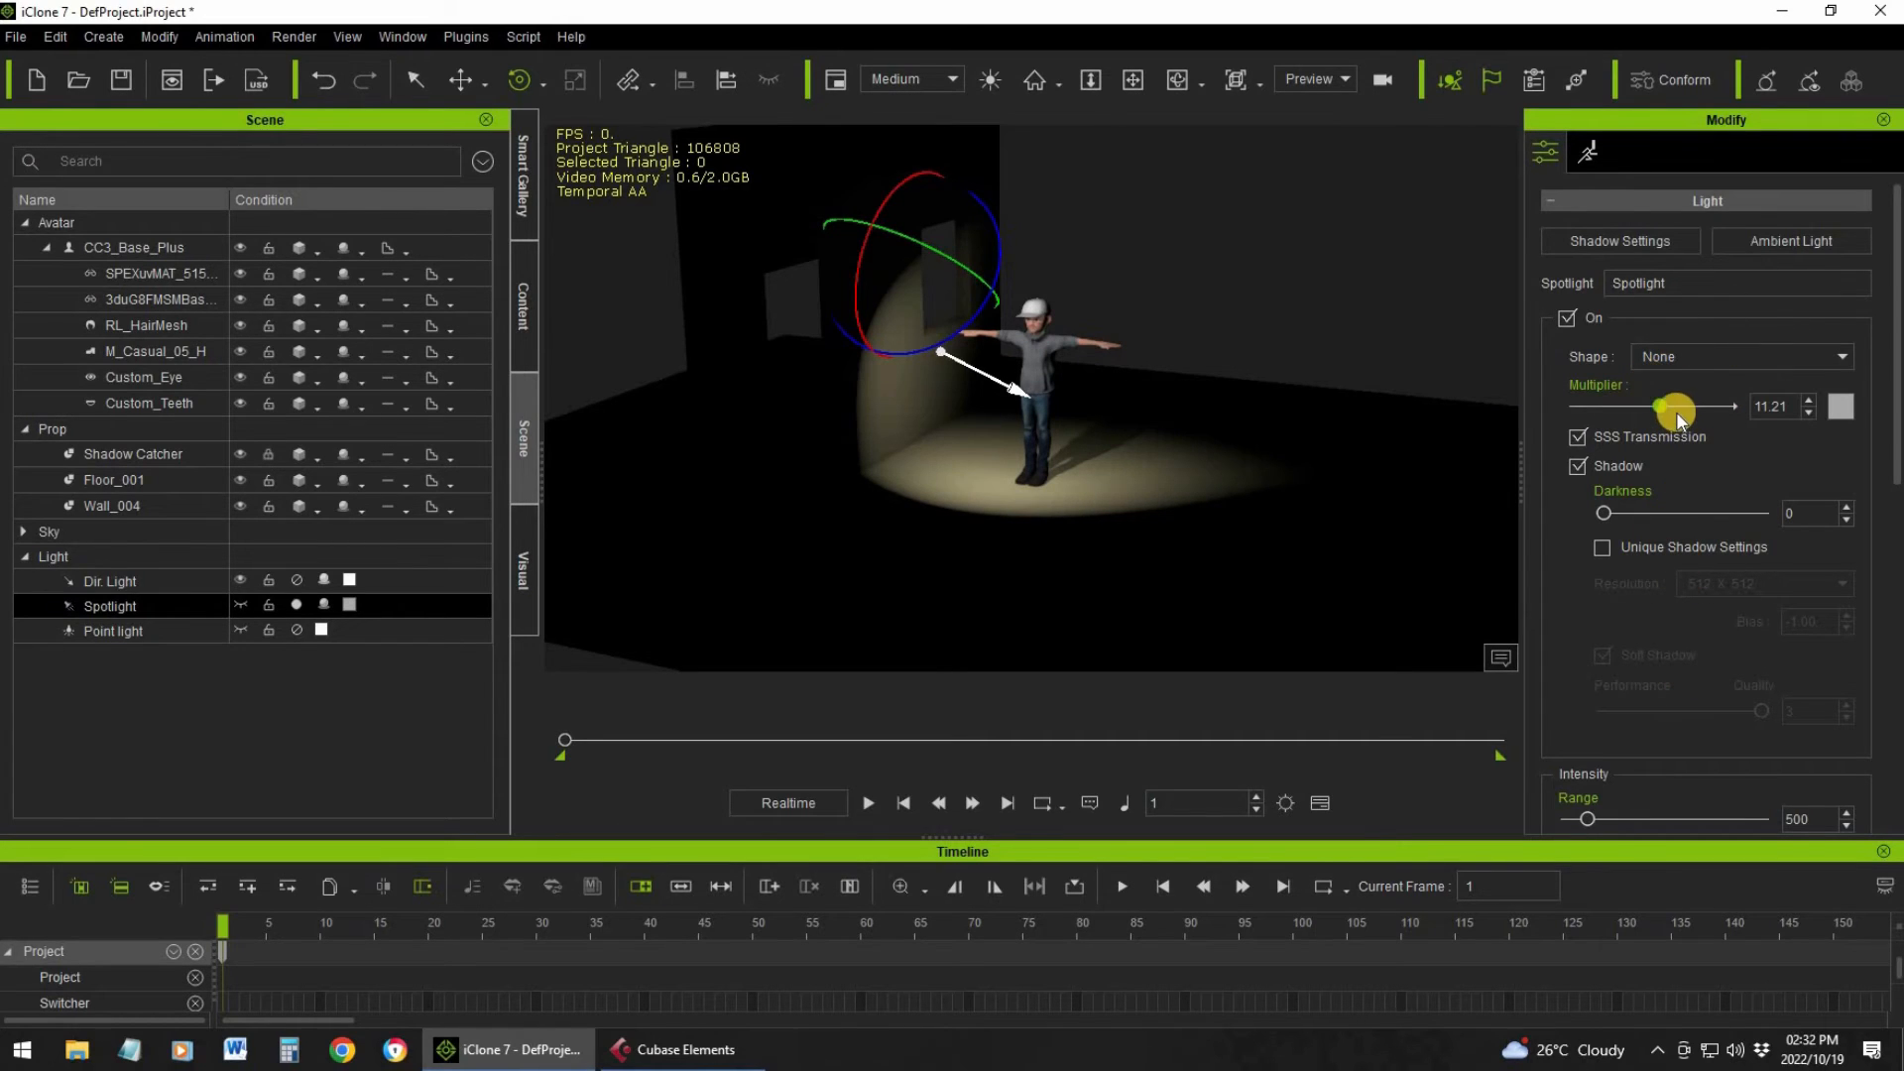
{"action": "mouse_move", "coordinate": [1663, 403]}
{"action": "left_mouse_down"}
{"action": "mouse_move", "coordinate": [1733, 403]}
{"action": "mouse_move", "coordinate": [1578, 404]}
{"action": "mouse_move", "coordinate": [1652, 403]}
{"action": "left_mouse_up"}
Change the spotlight's color to the basic red #ff0000
{"action": "left_click_drag", "start_coordinate": [290, 623], "coordinate": [349, 603]}
{"action": "left_click", "coordinate": [349, 603]}
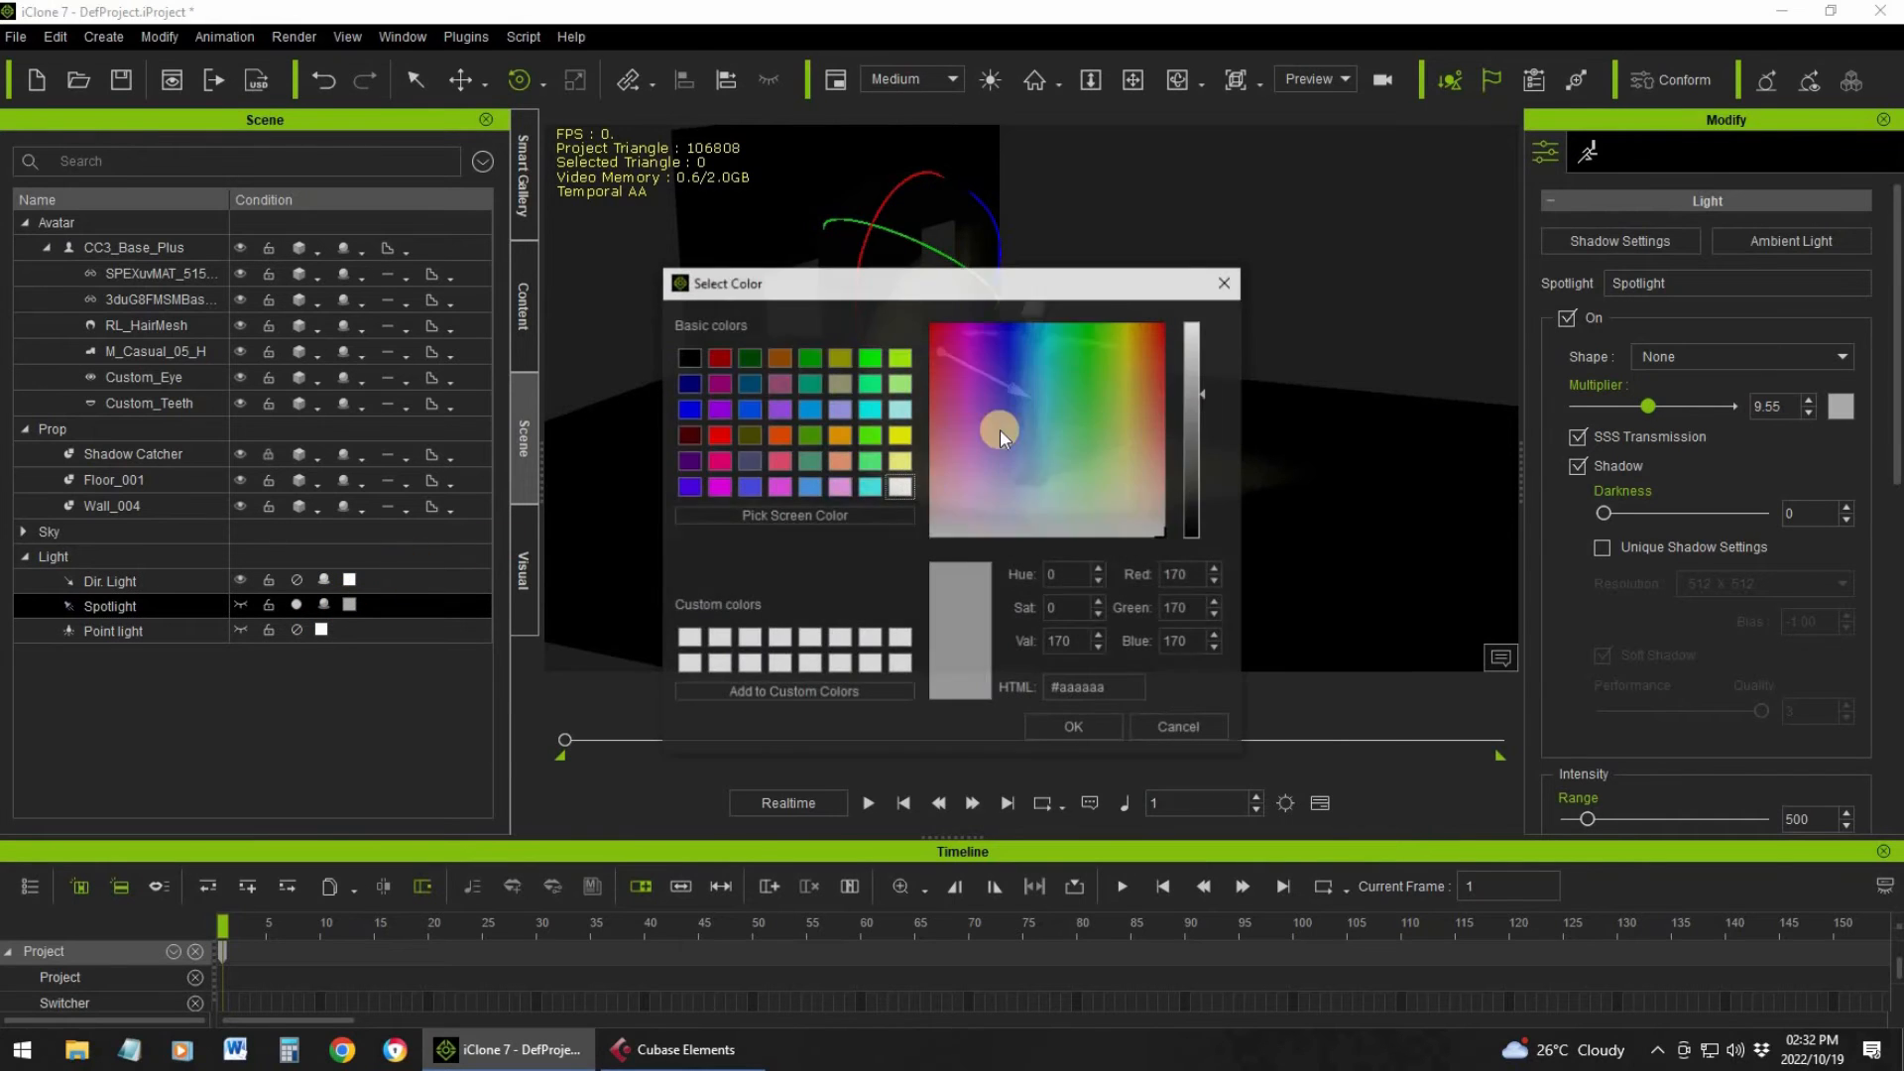
{"action": "left_click", "coordinate": [716, 433]}
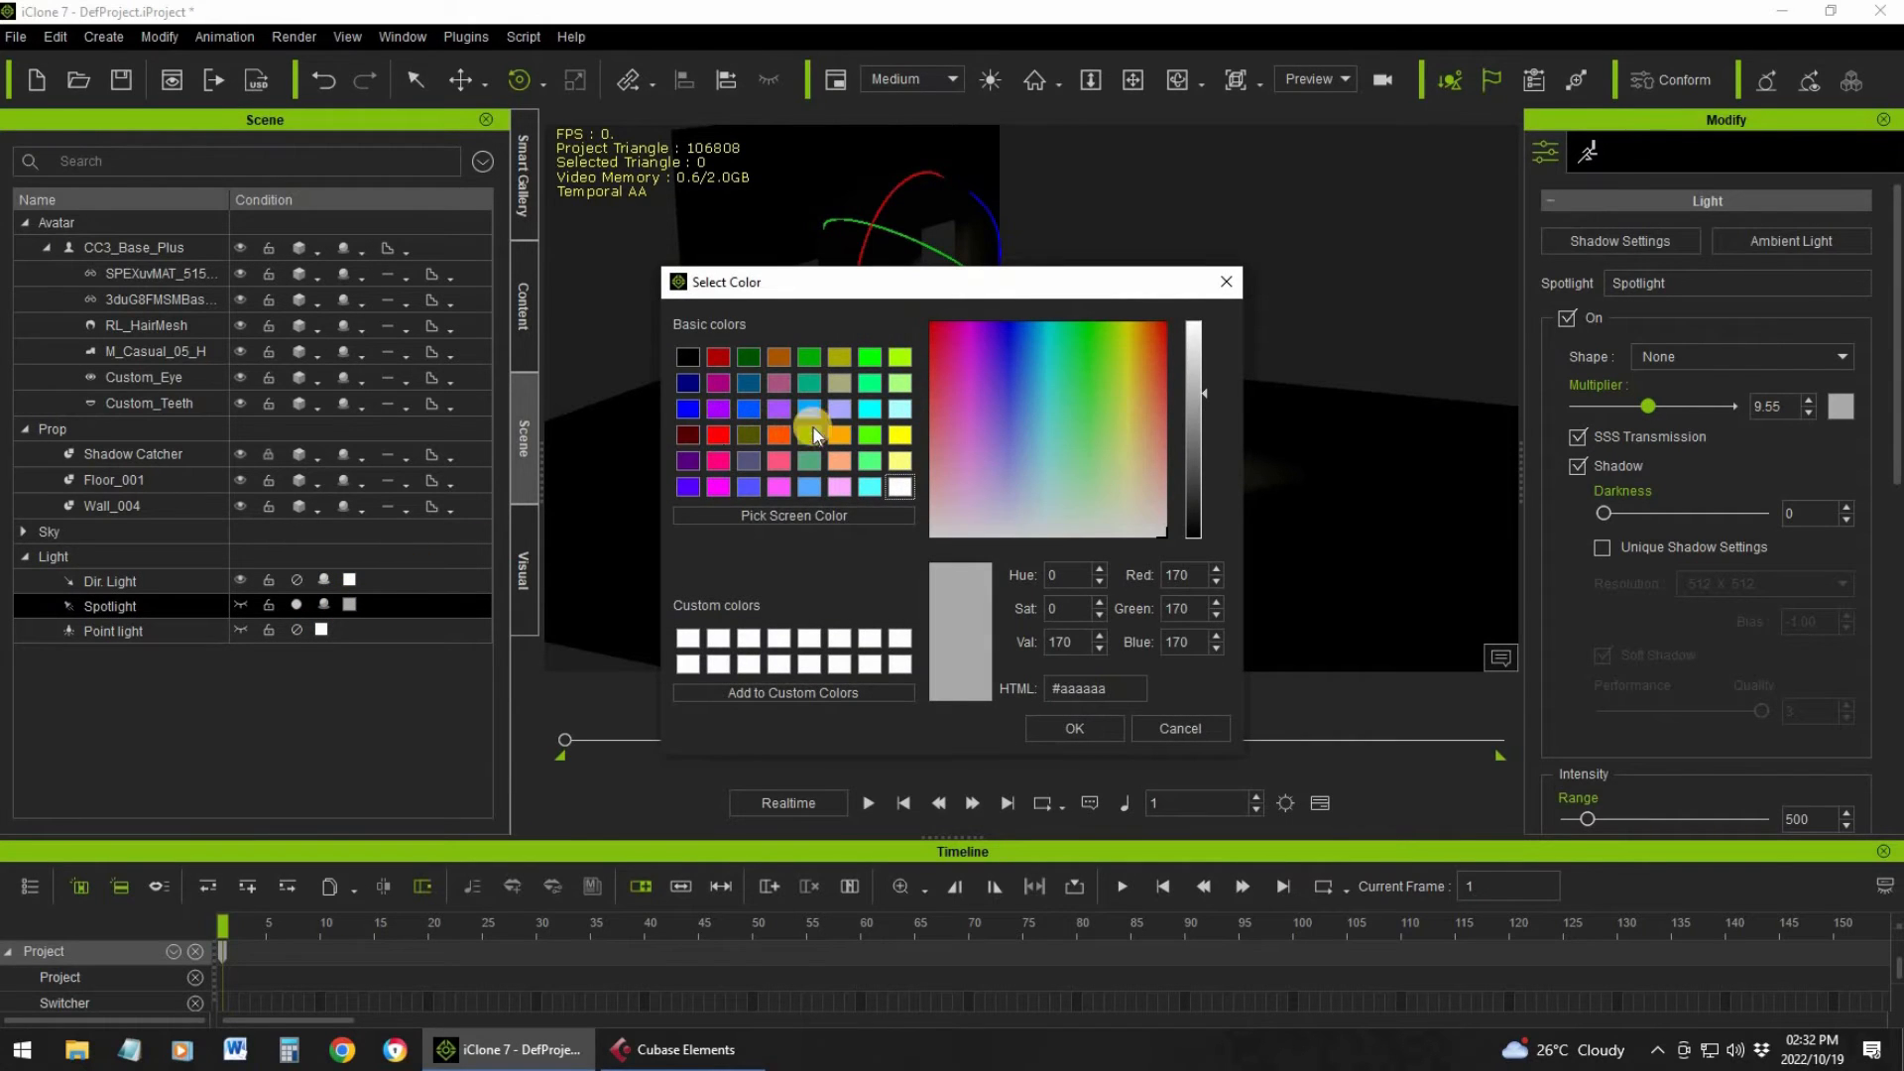
{"action": "left_click", "coordinate": [1059, 730]}
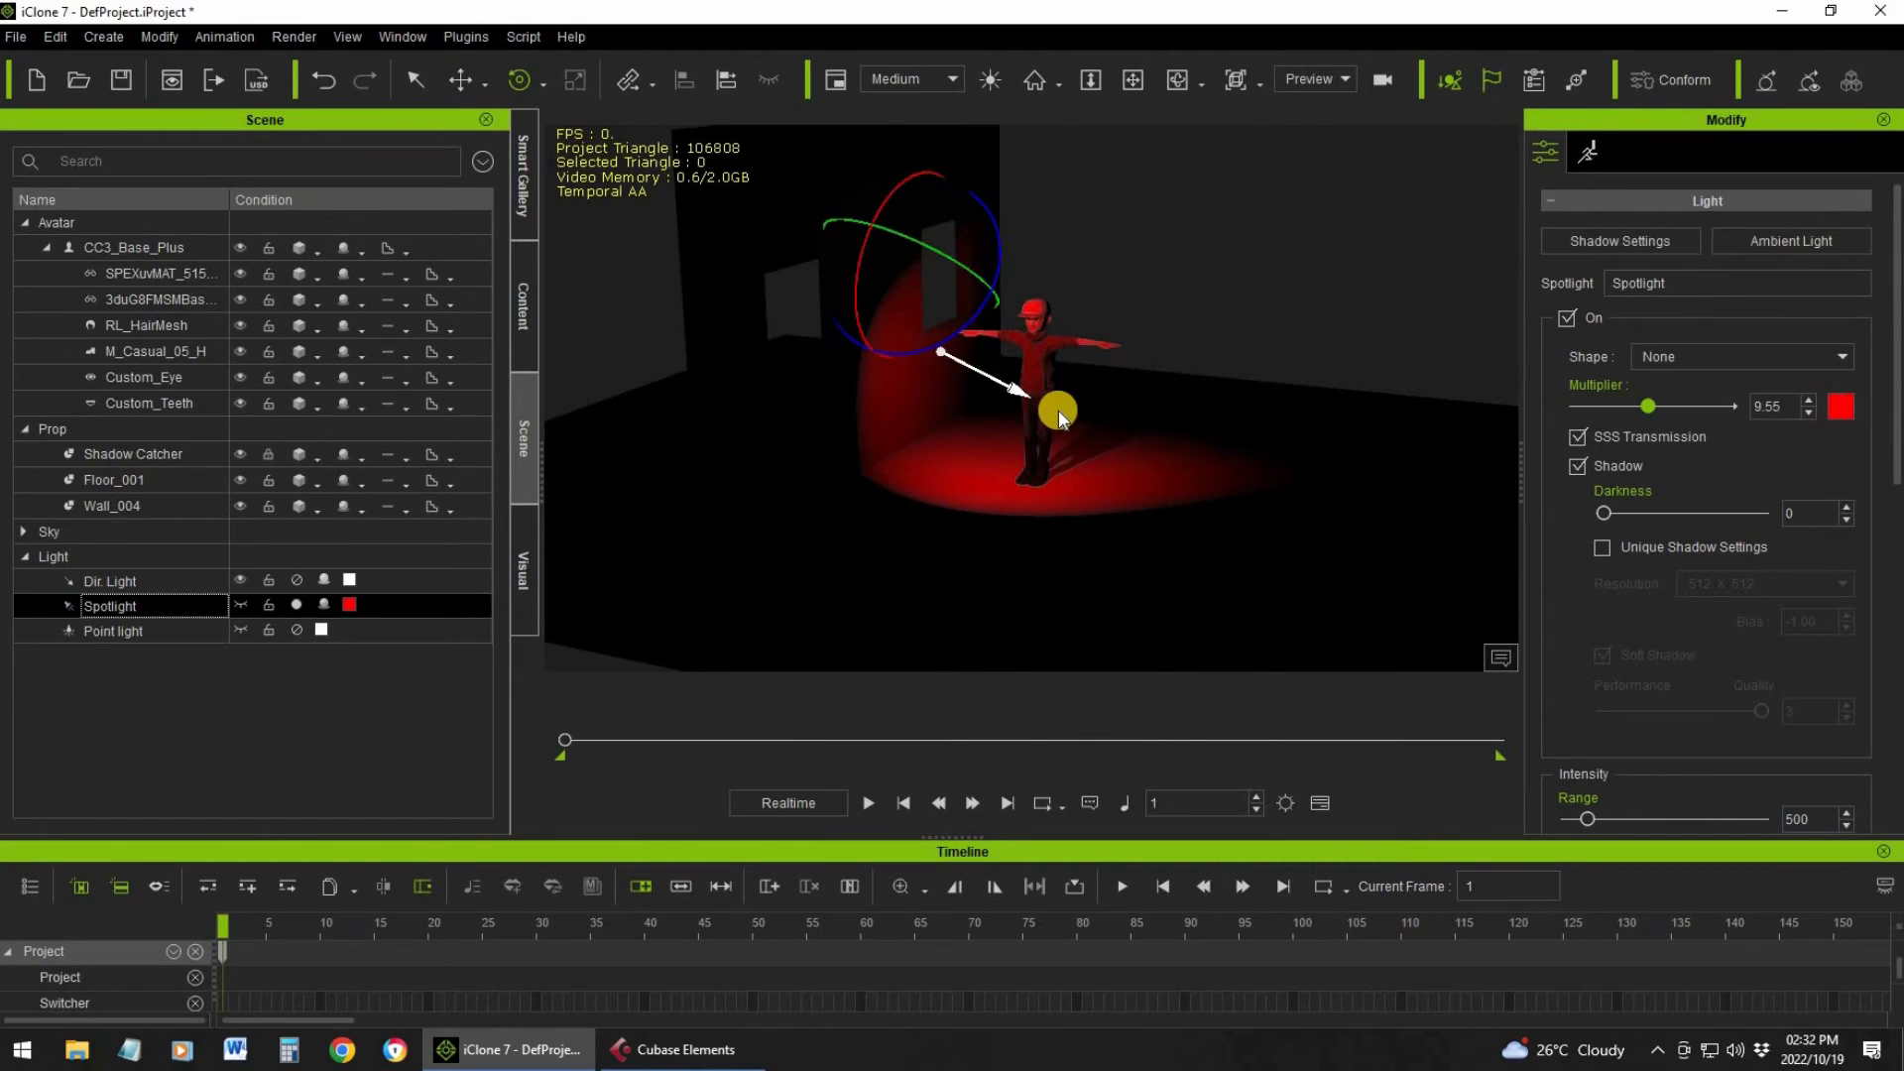
Set the spotlight's color to white
{"action": "left_click", "coordinate": [349, 604]}
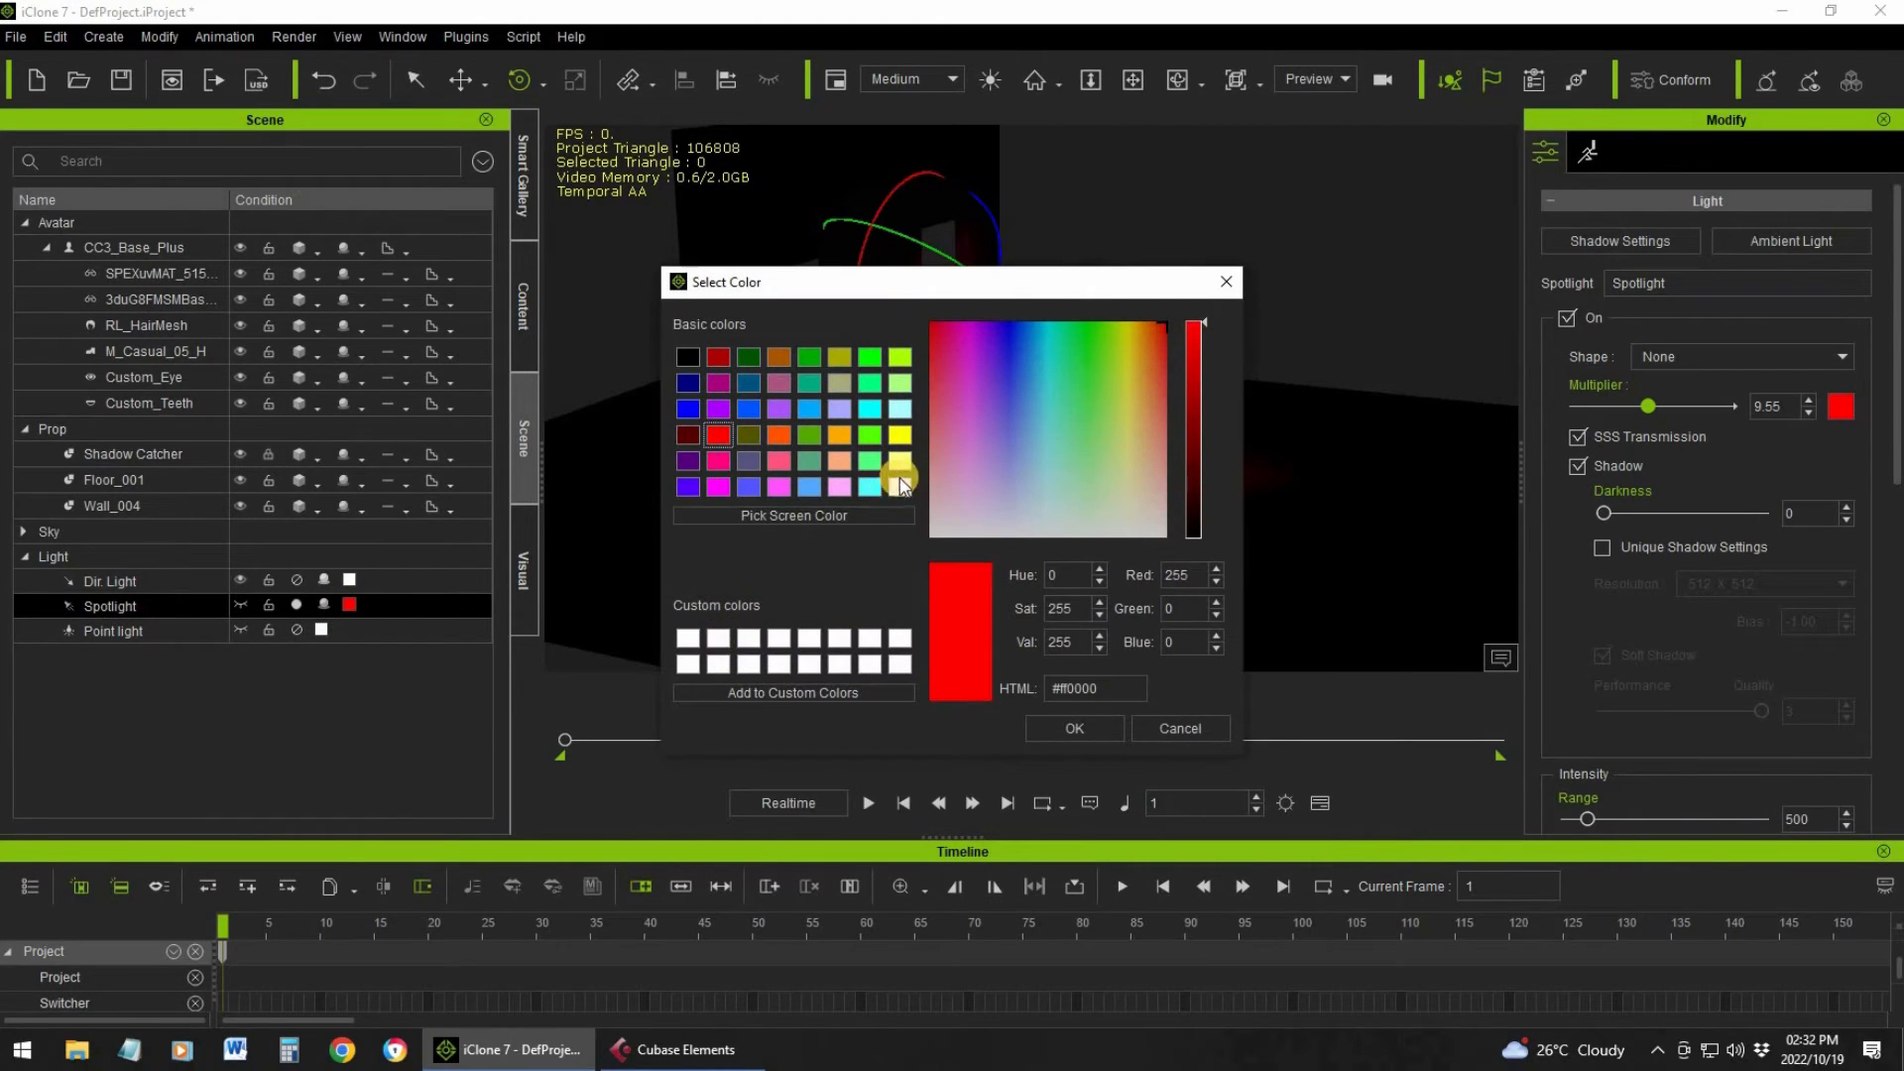
{"action": "left_click", "coordinate": [1079, 731]}
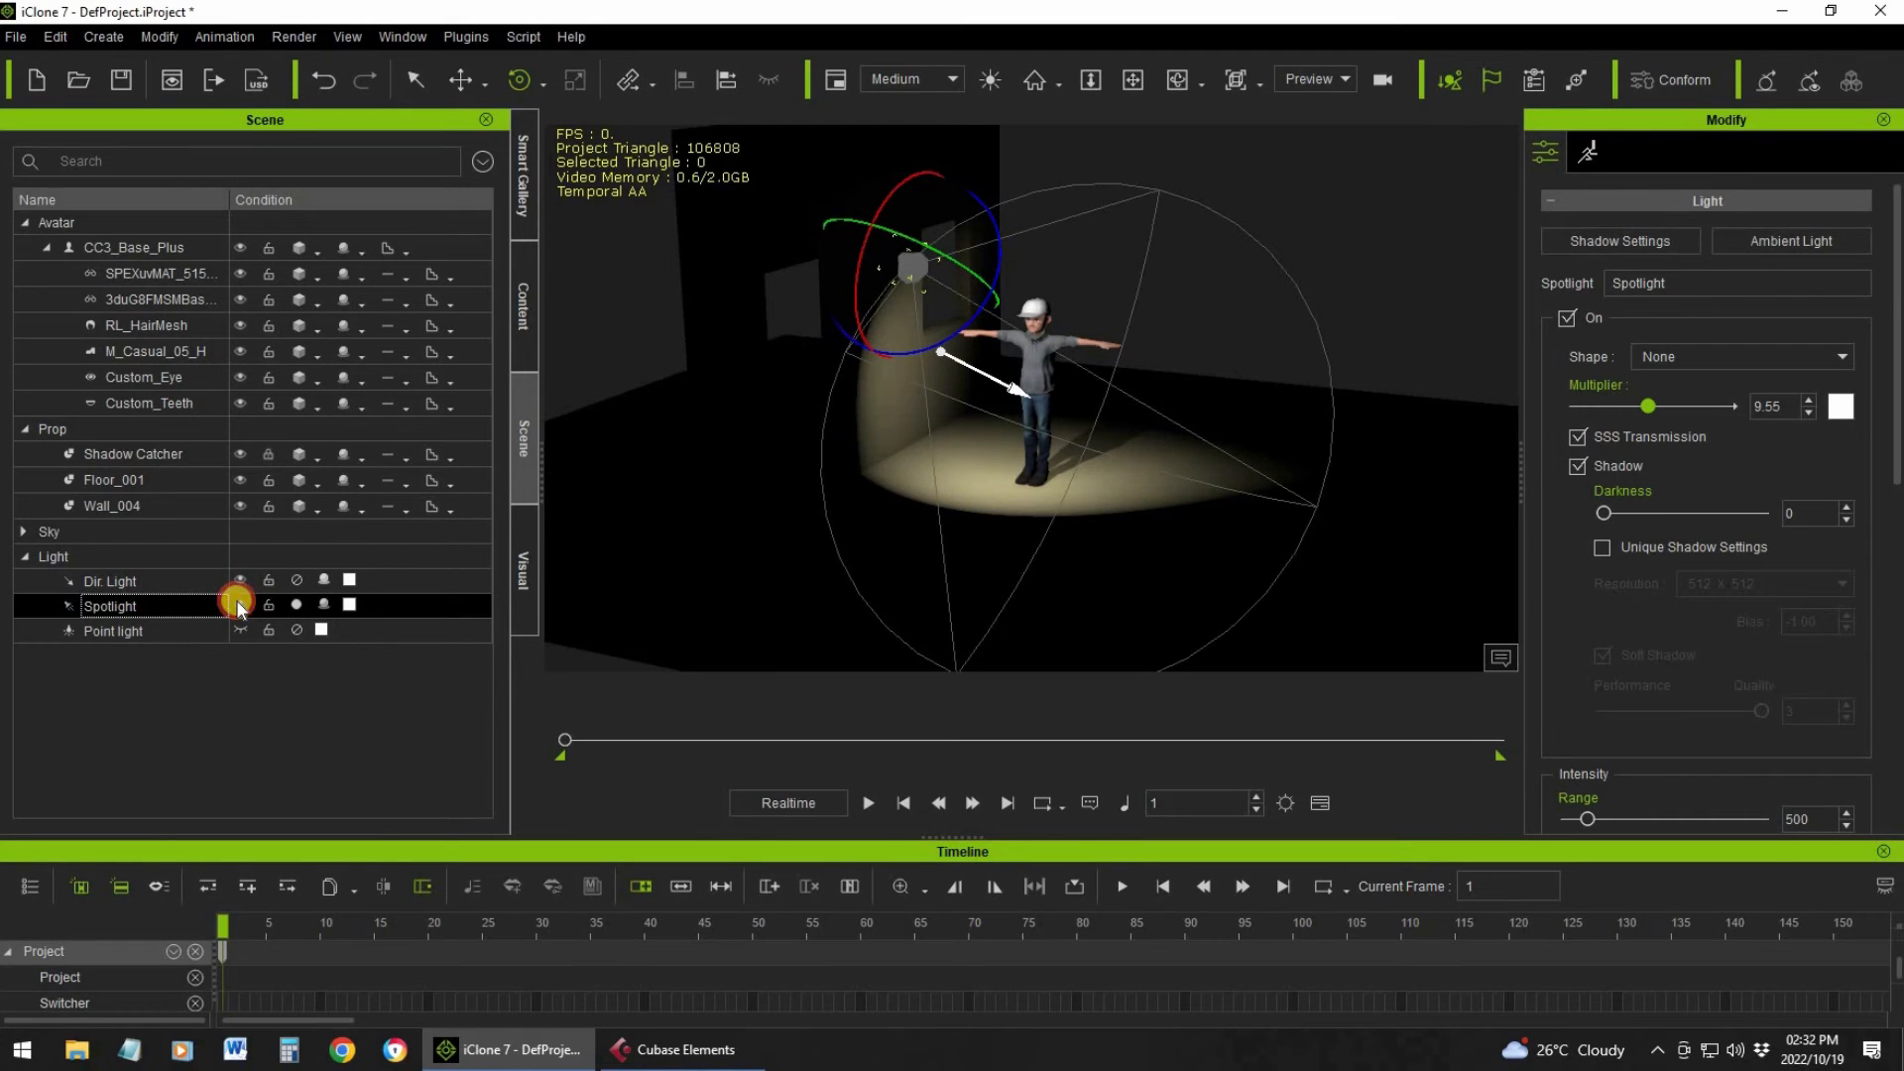
Hide the directional light's viewport gizmo, and activate the point light in place of the spotlight
{"action": "left_click", "coordinate": [240, 585]}
{"action": "left_click", "coordinate": [295, 605]}
{"action": "left_click", "coordinate": [297, 628]}
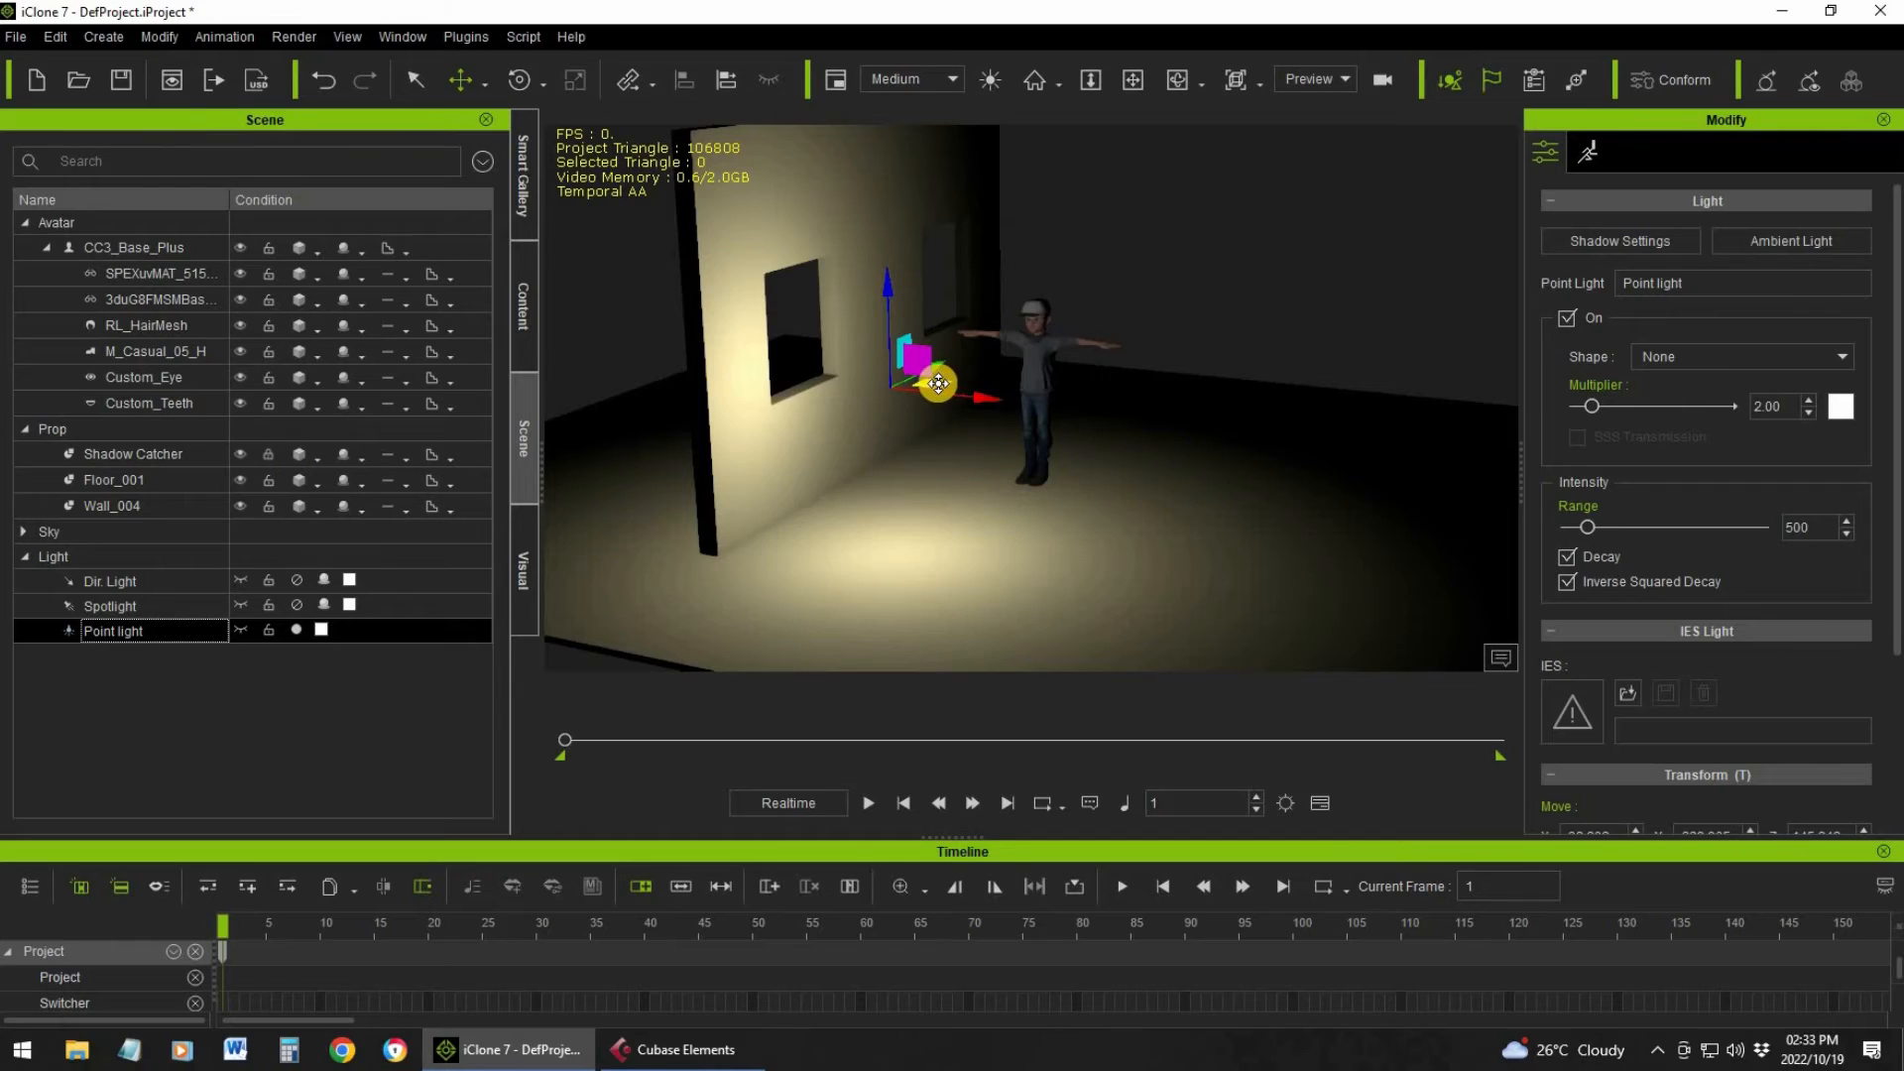
Move the point light from behind the wall to beside the character and set its multiplier to 0.30
{"action": "left_click_drag", "start_coordinate": [938, 382], "coordinate": [721, 229]}
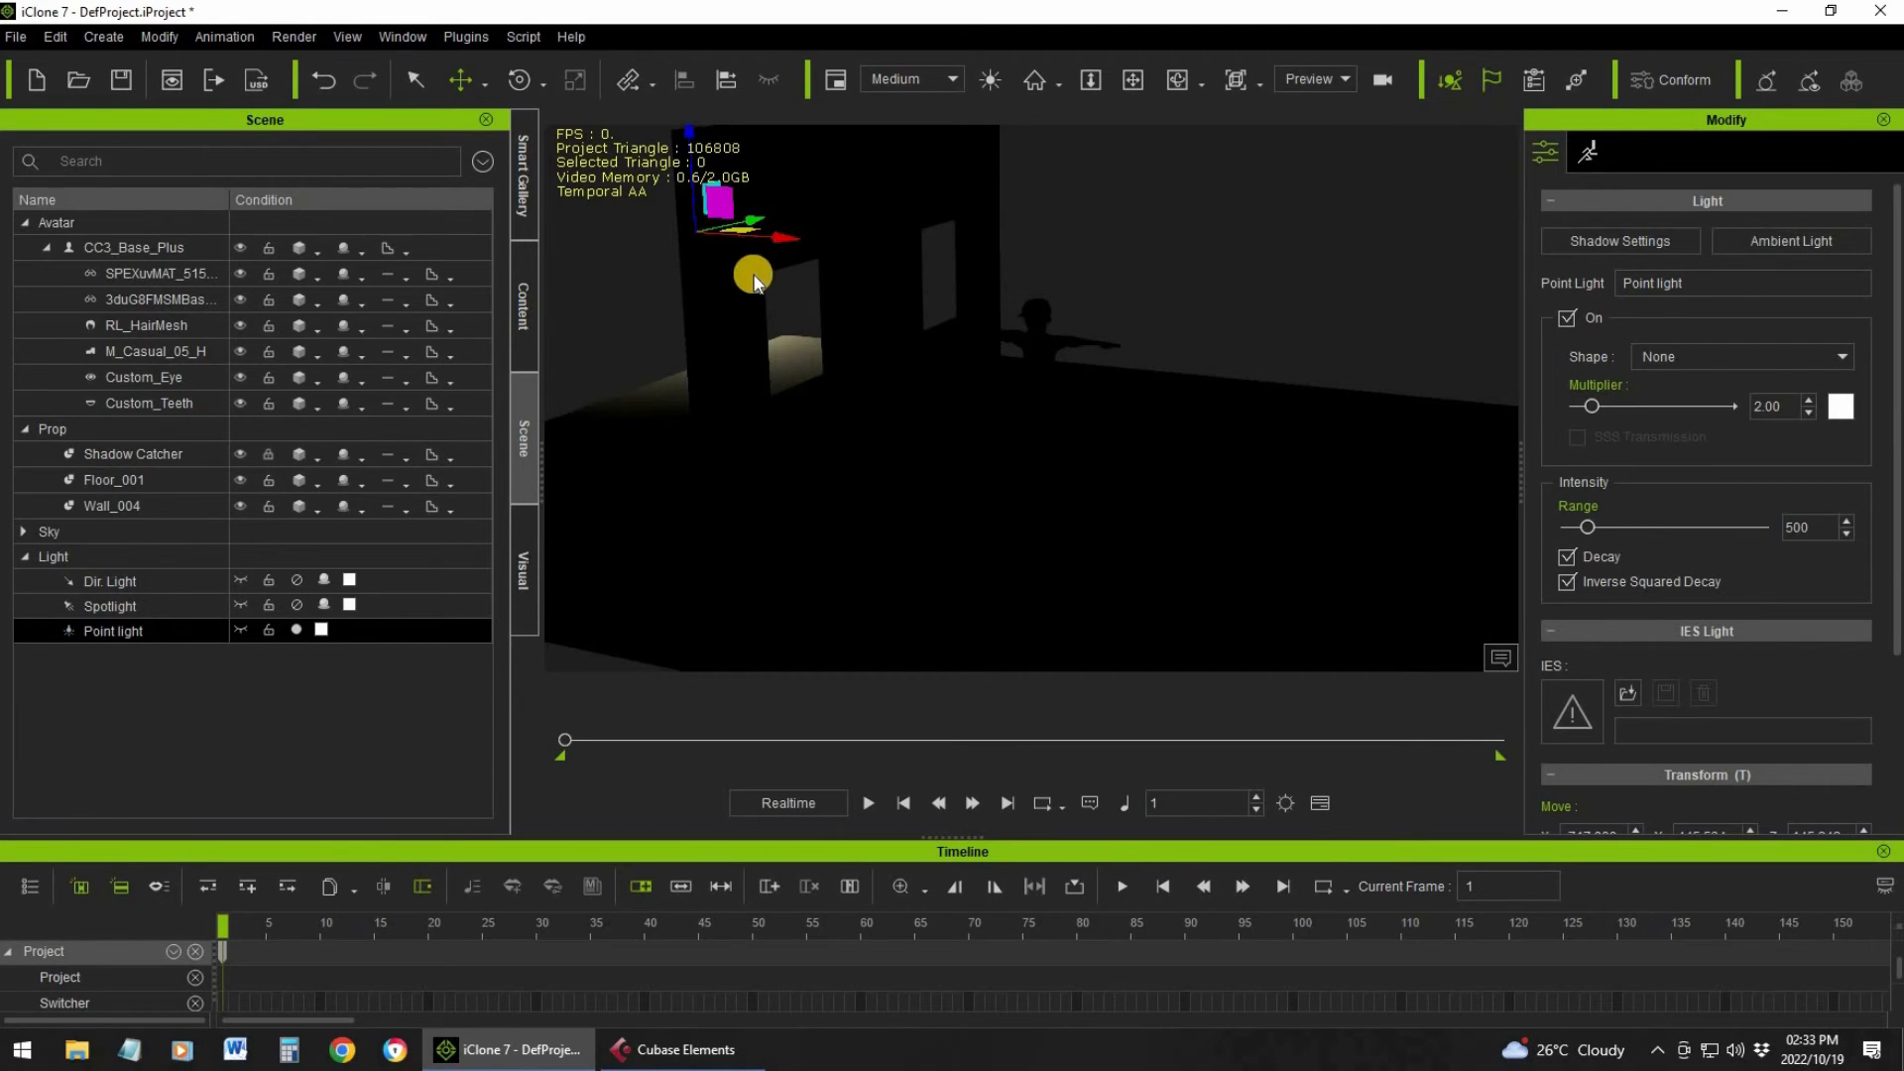
{"action": "left_click_drag", "start_coordinate": [737, 230], "coordinate": [1099, 342]}
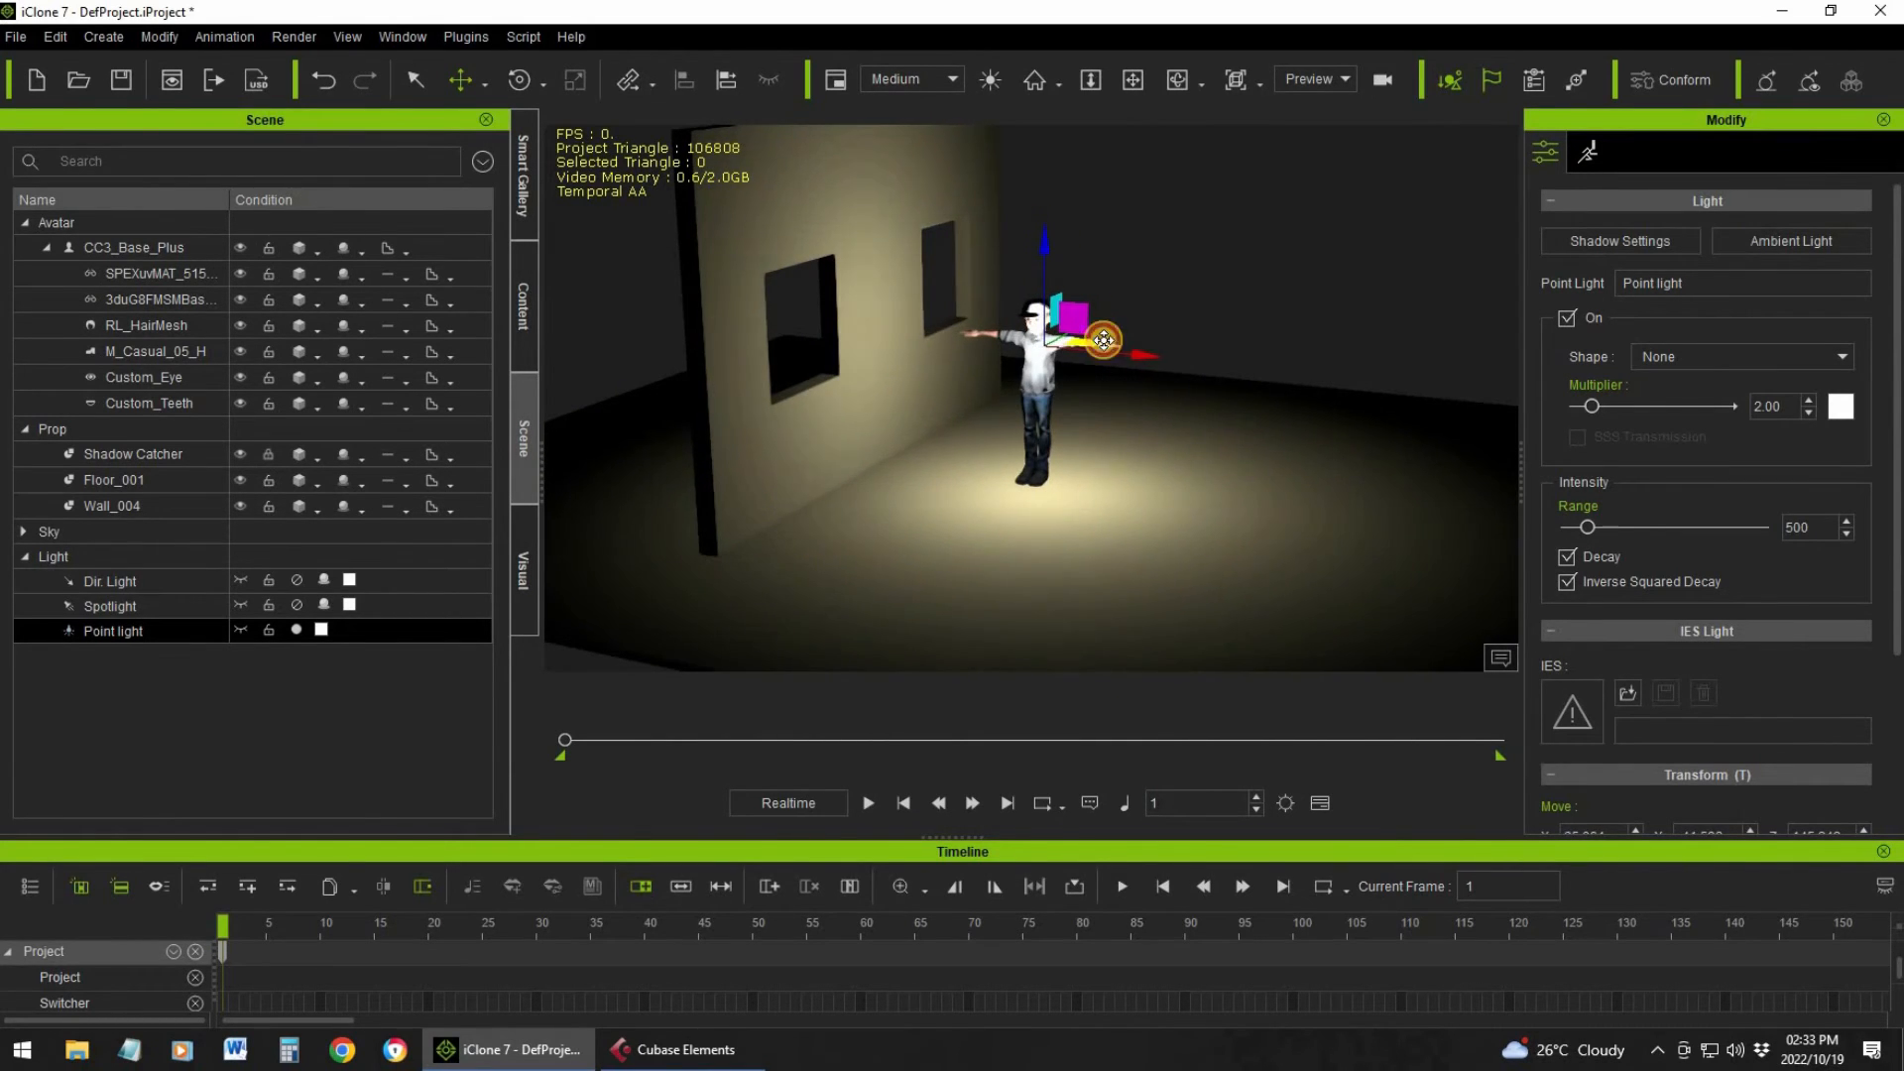
{"action": "left_click", "coordinate": [1582, 408]}
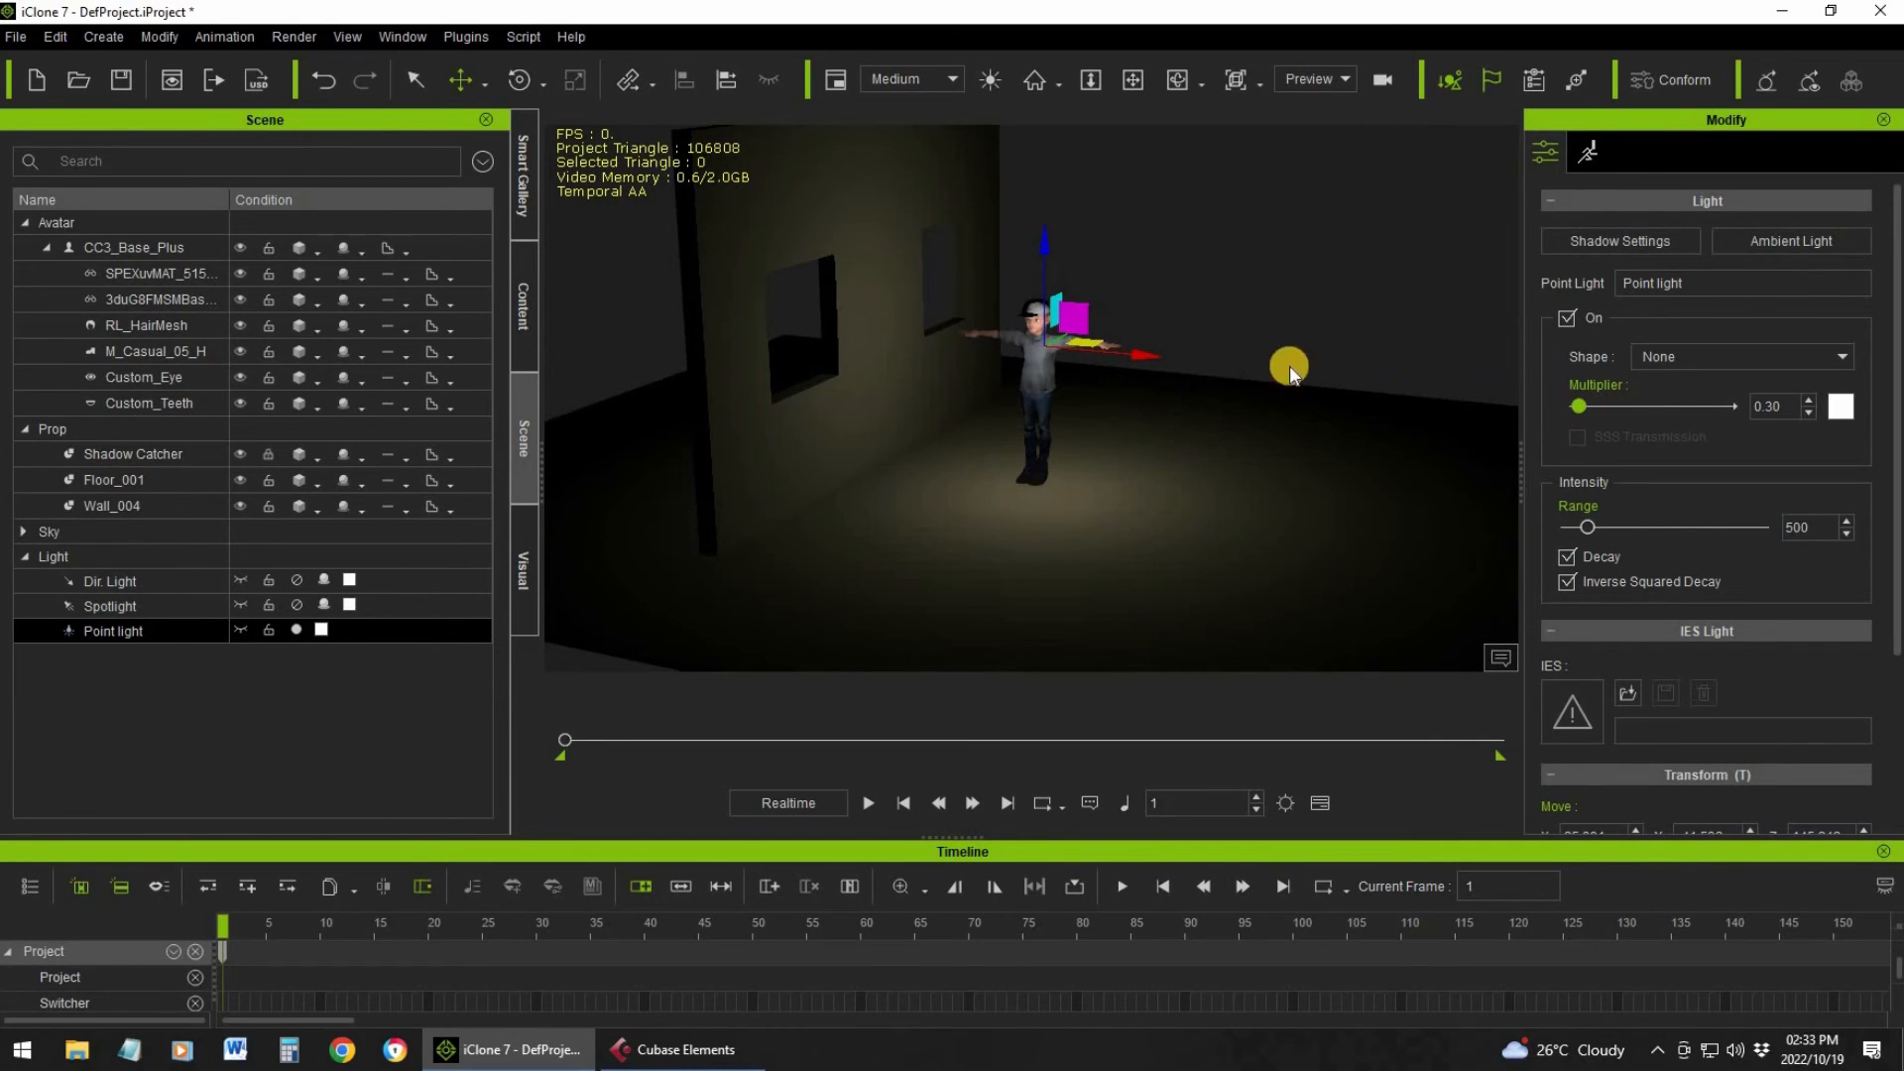